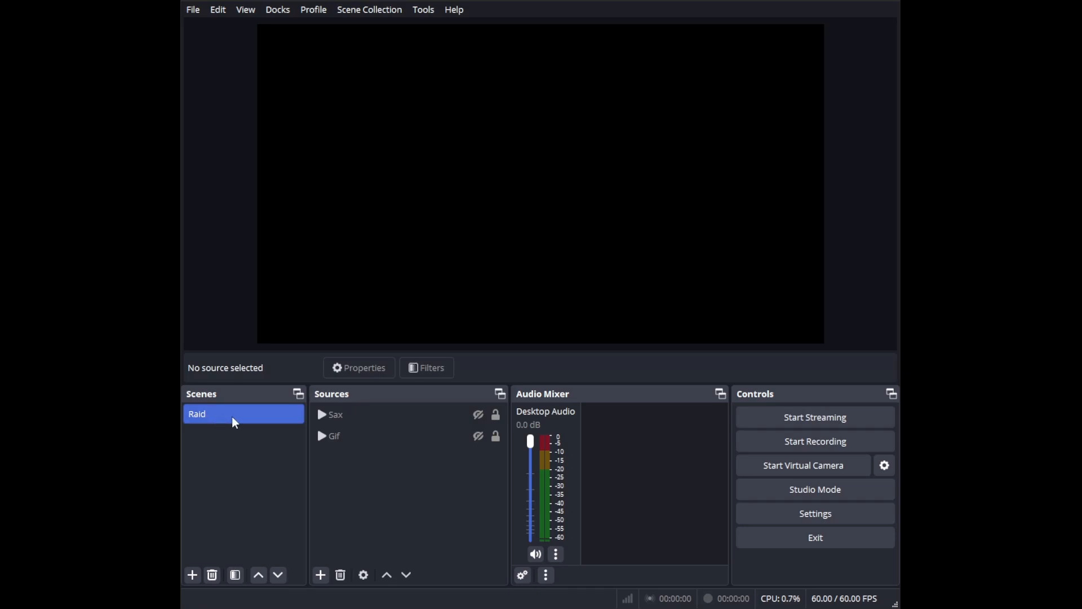
Step: Review the properties of the Gif and Sax media sources in the Raid scene, including their local file and playback options
click(353, 420)
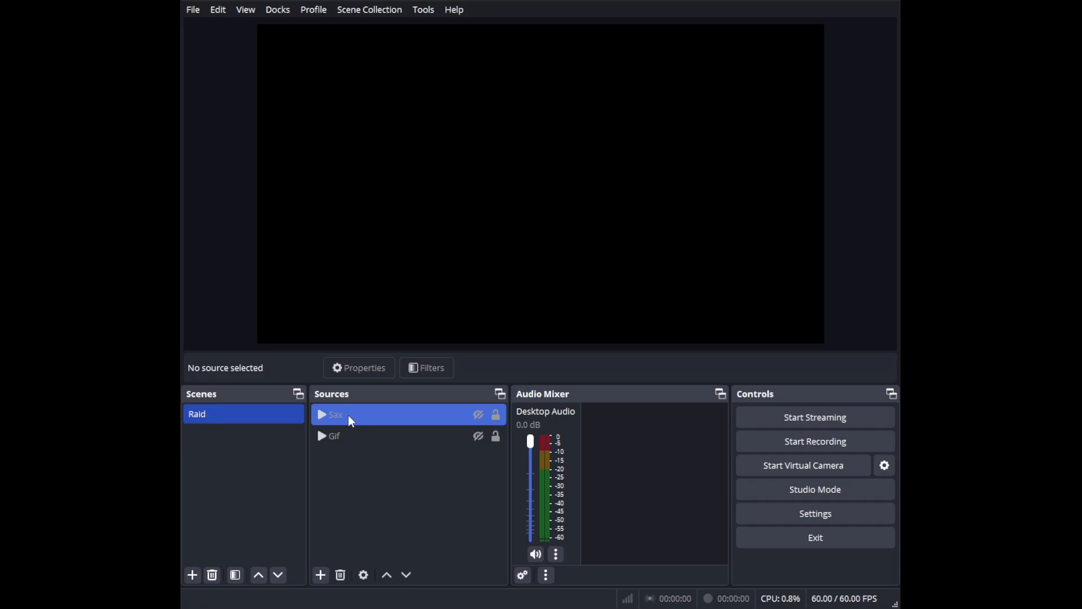
click(337, 445)
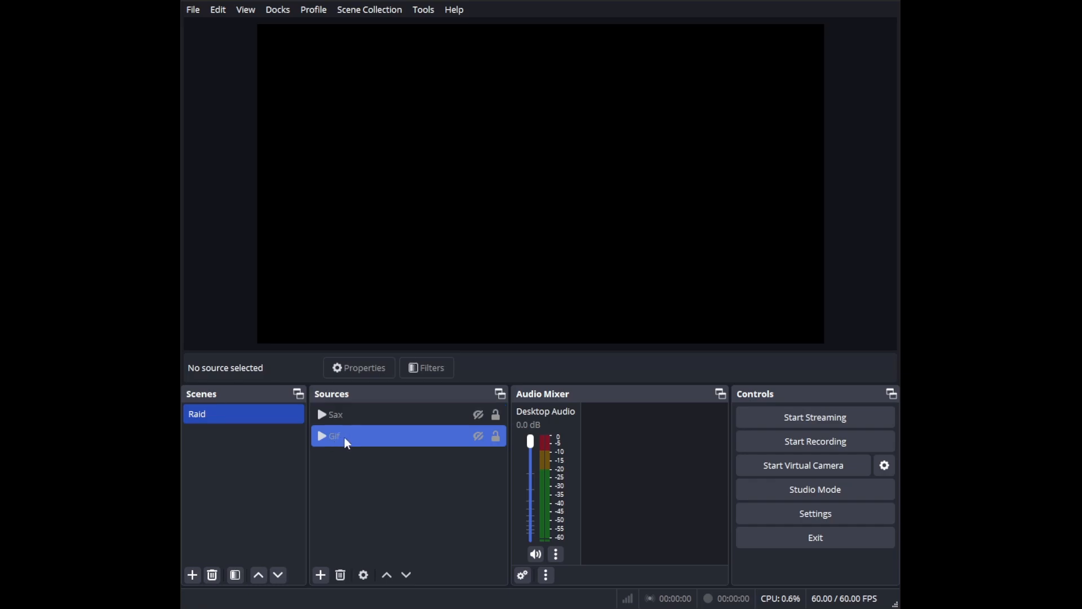
double_click(348, 445)
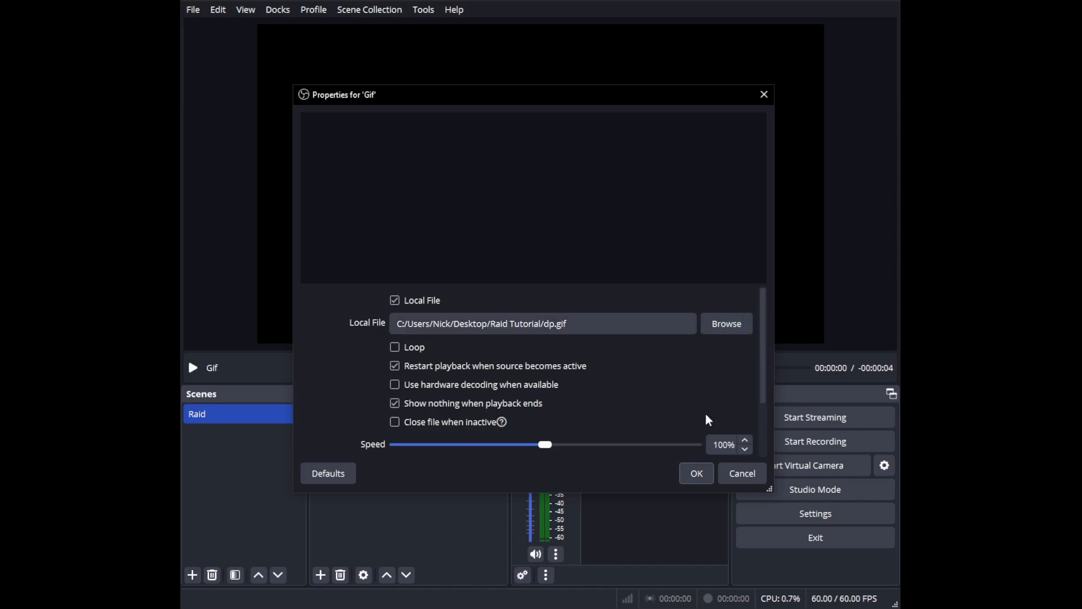
click(699, 474)
double_click(359, 416)
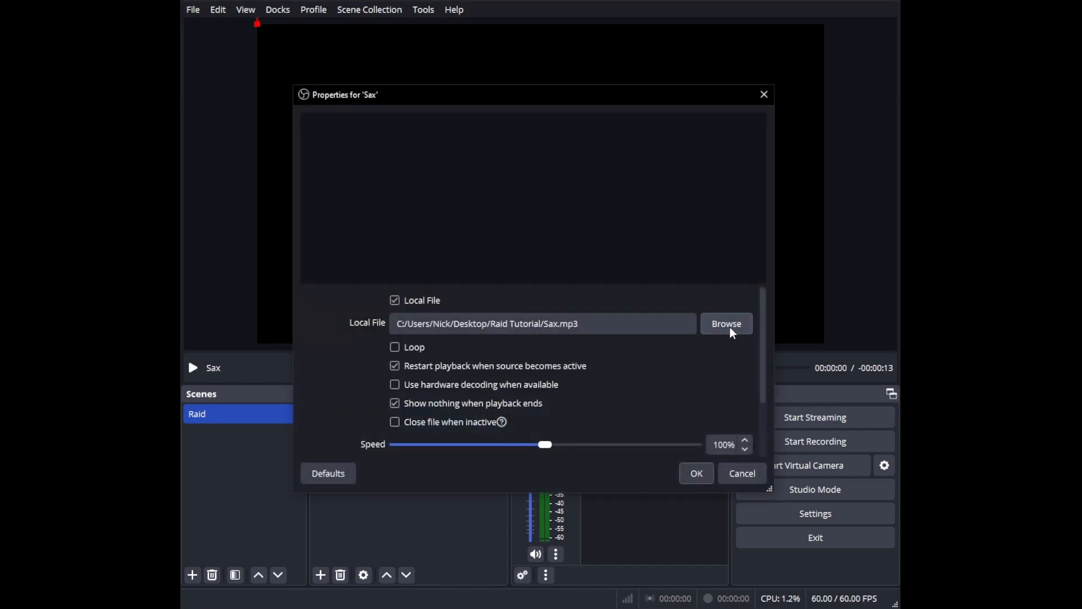
click(702, 474)
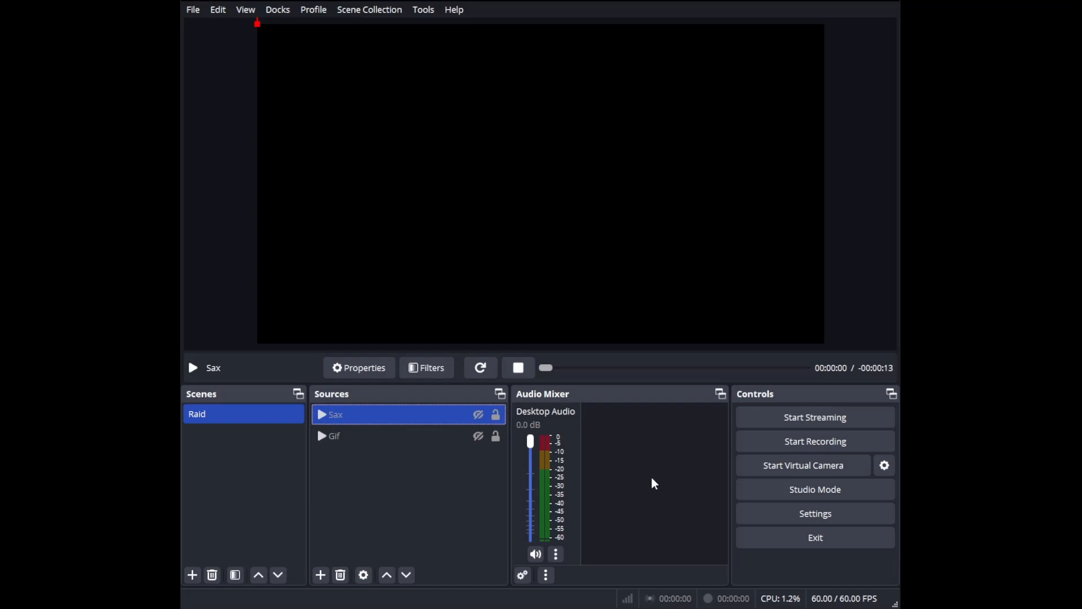
right_click(337, 469)
mouse_move(366, 480)
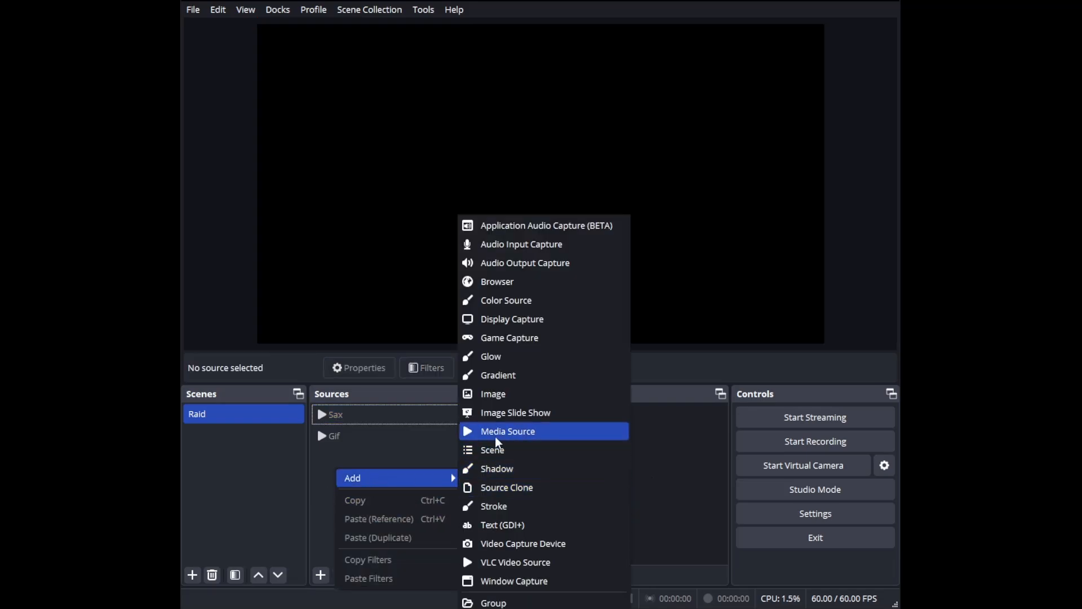
click(336, 461)
Step: Preview the Sax and Gif sources one at a time by making each visible briefly and hiding it again
click(360, 417)
click(372, 432)
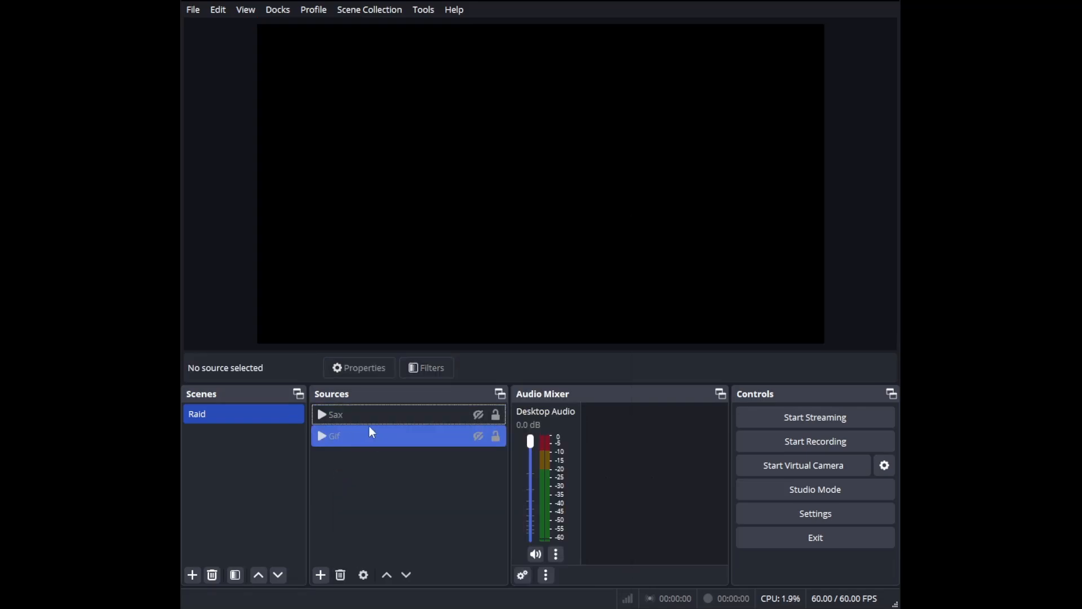
click(425, 421)
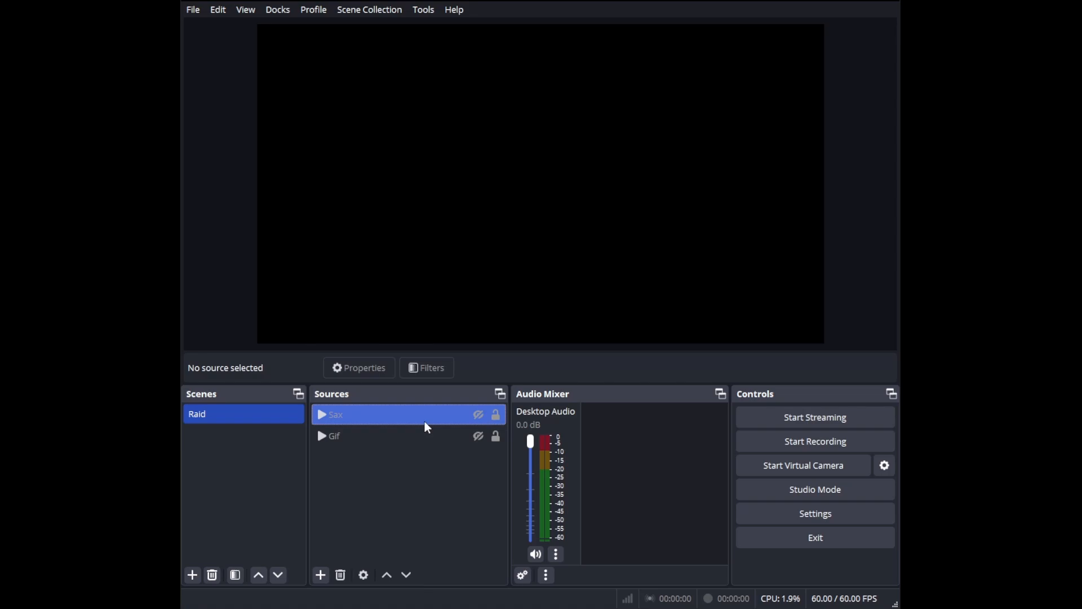
click(479, 419)
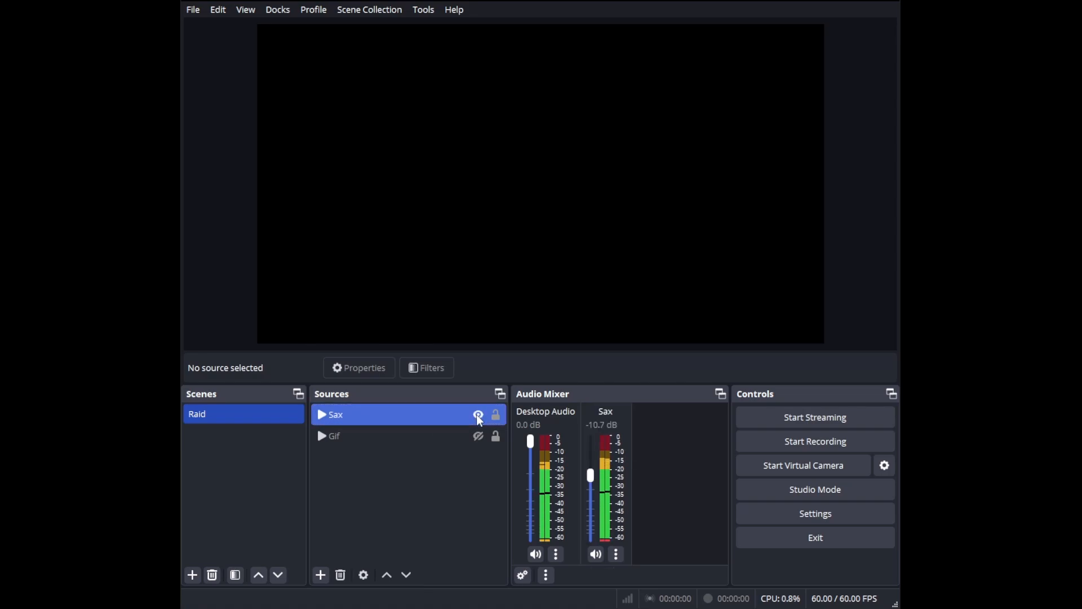
click(479, 418)
click(482, 442)
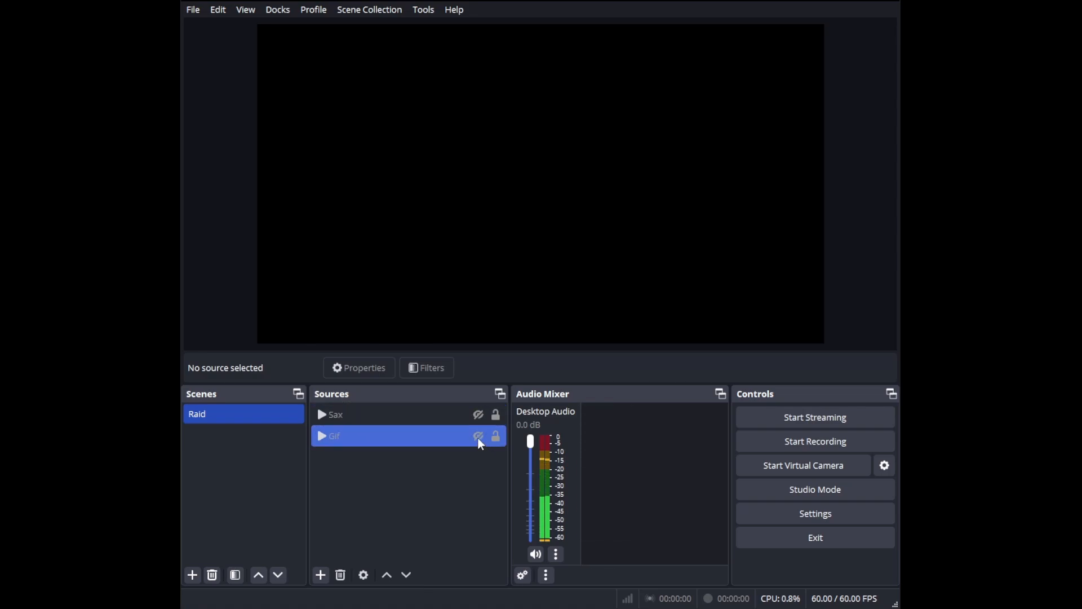
click(480, 443)
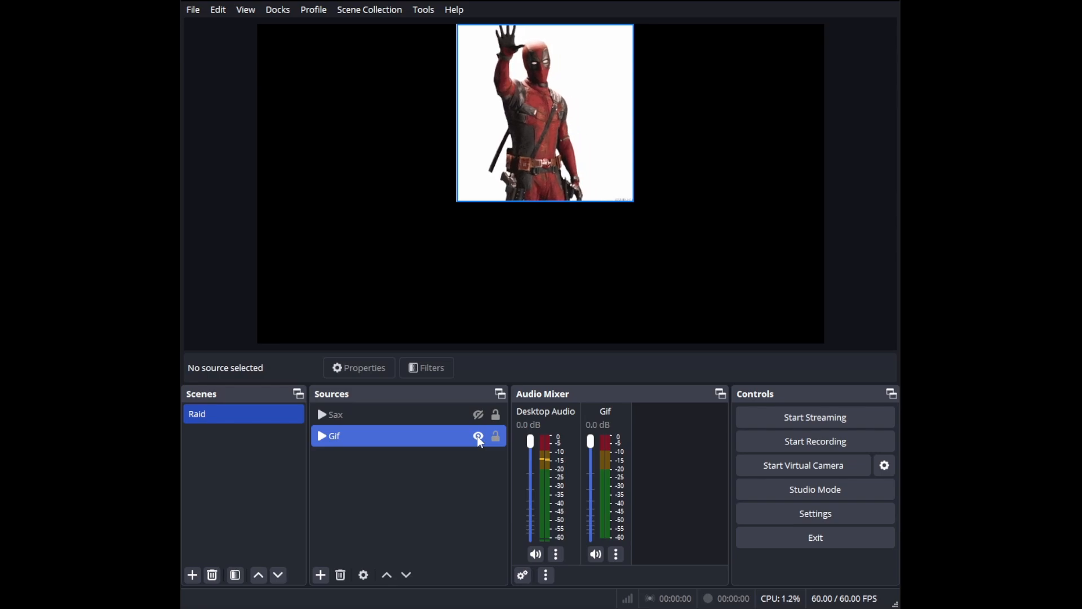
click(479, 437)
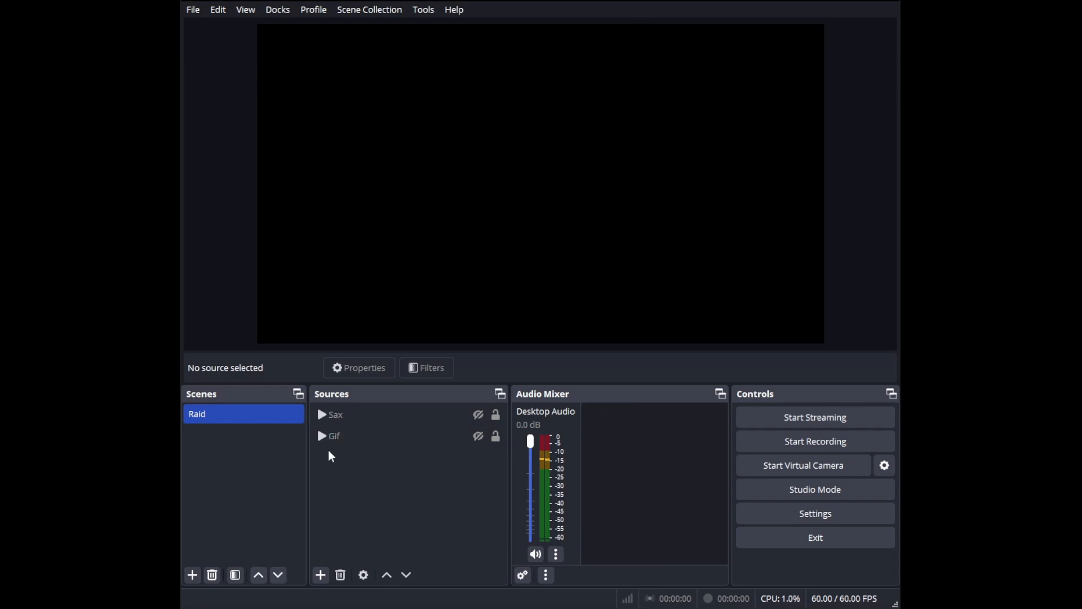
Step: Add a Text (GDI+) source named Raiders to the Raid scene with the text "Raiders"
right_click(329, 452)
mouse_move(393, 470)
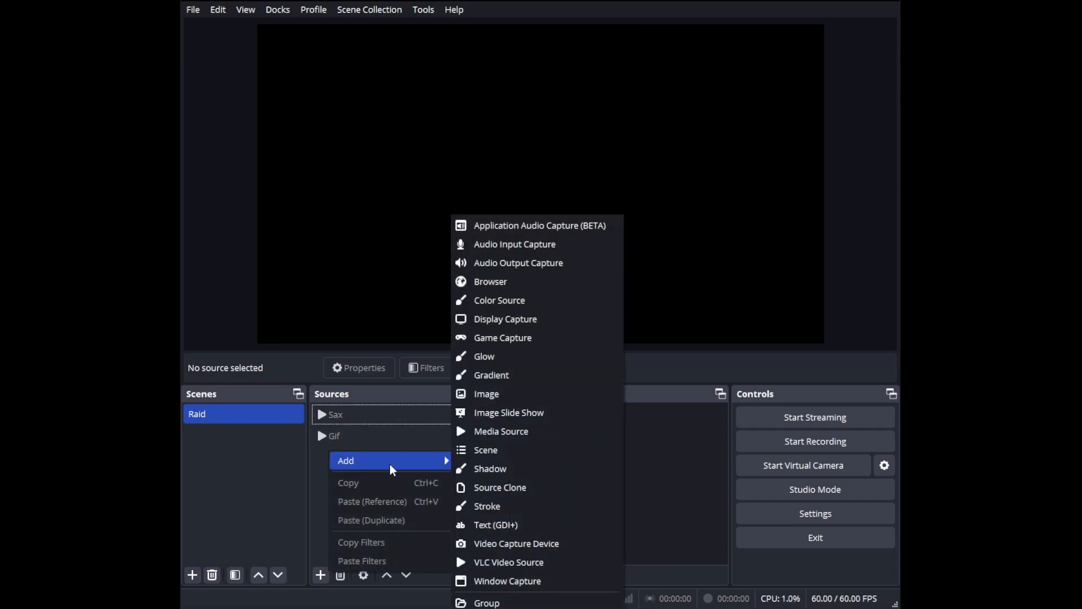
click(497, 525)
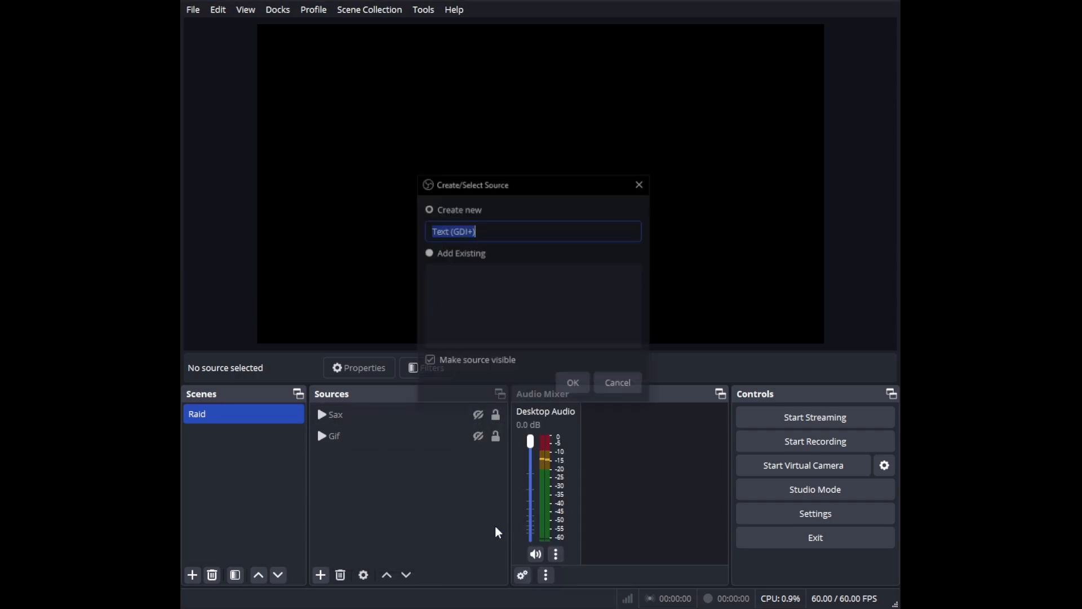
text(Raiders)
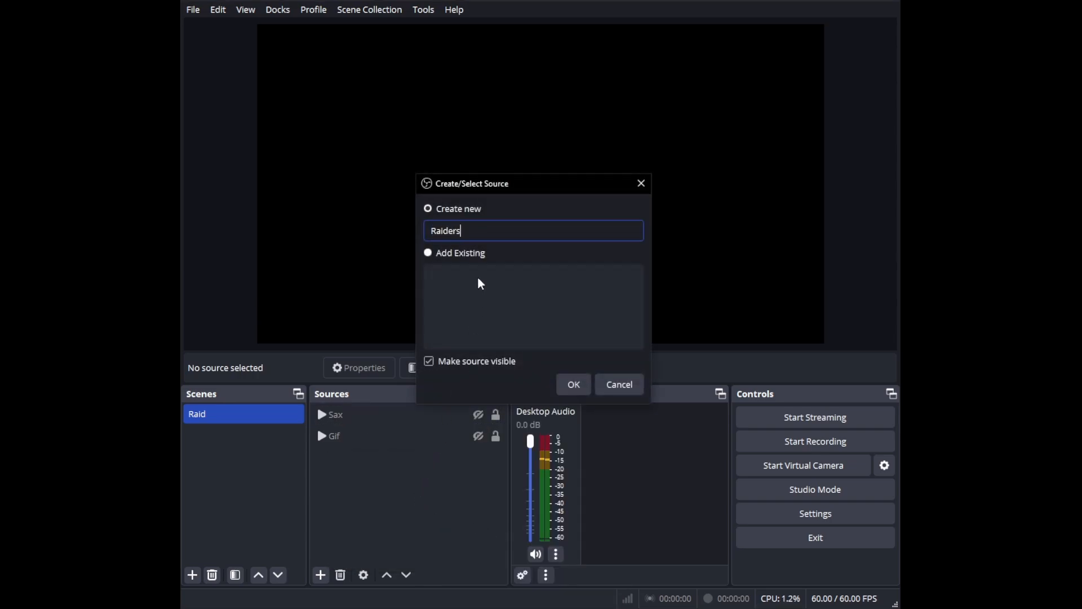
key(Return)
click(463, 349)
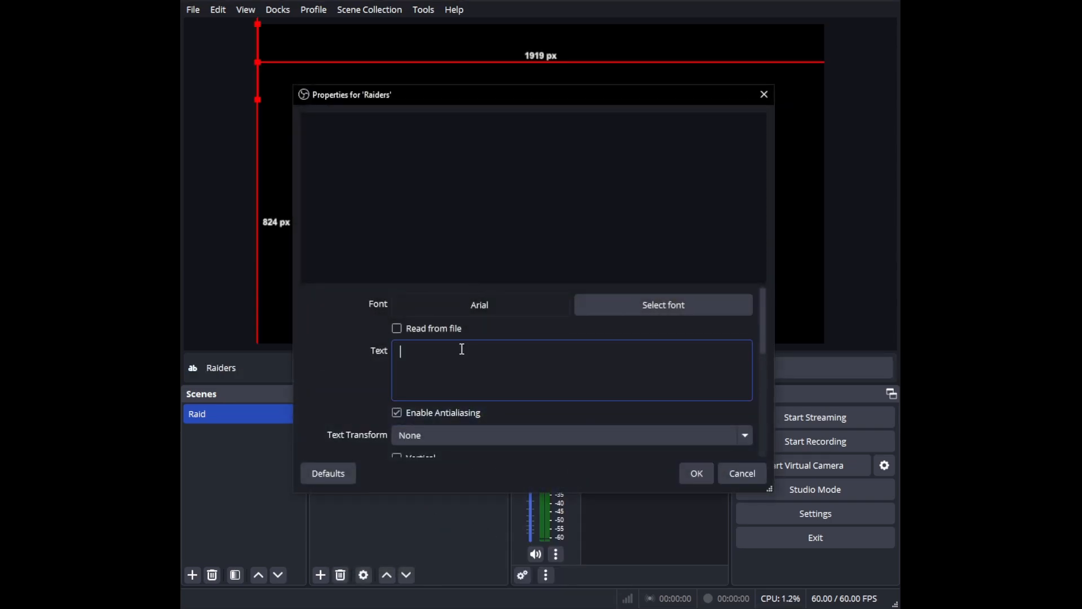
text(Raiders)
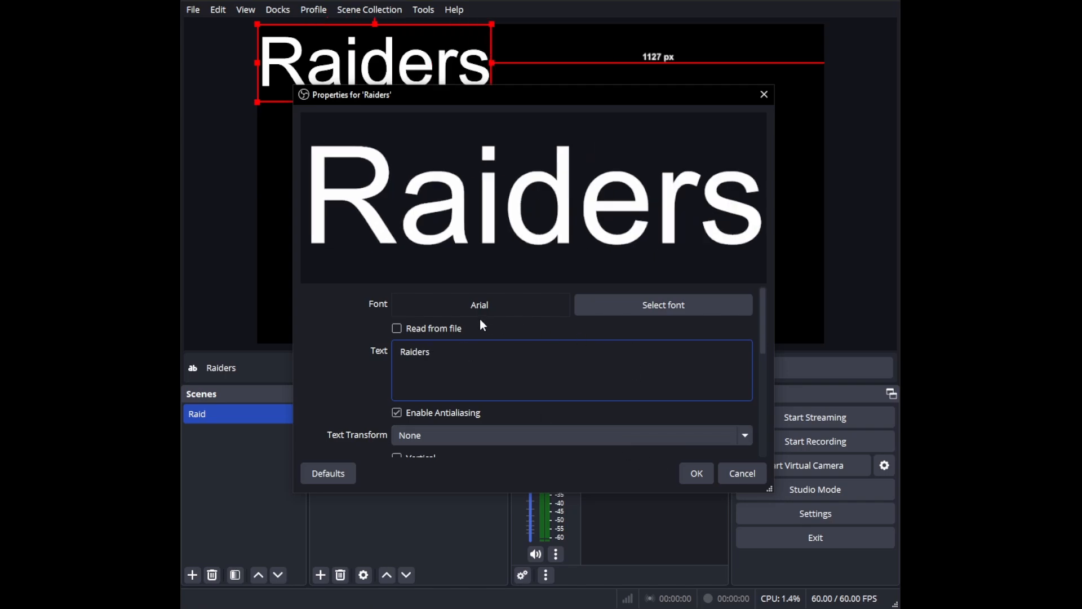
click(701, 475)
Step: Add a second Text (GDI+) source named Viewers with the text "Viewers" followed by a line break
right_click(358, 476)
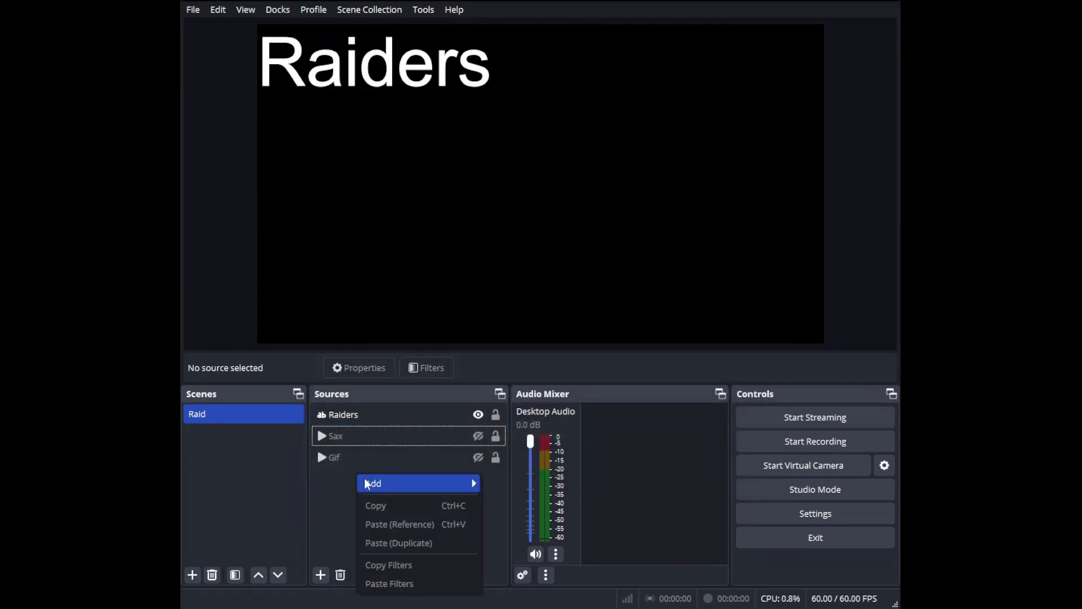
mouse_move(367, 483)
click(530, 523)
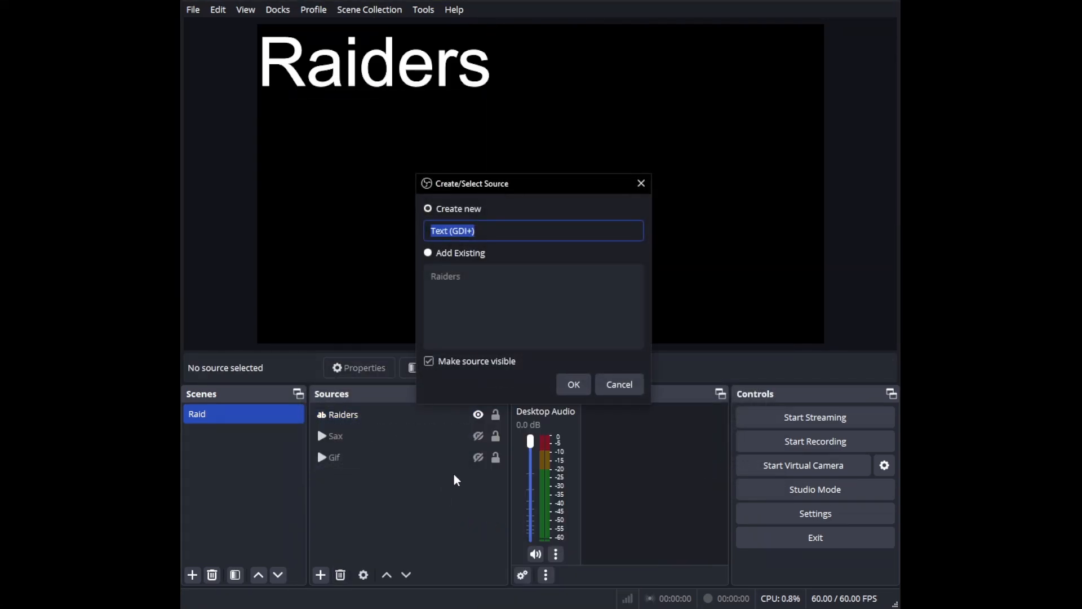
text(Viewers)
click(573, 385)
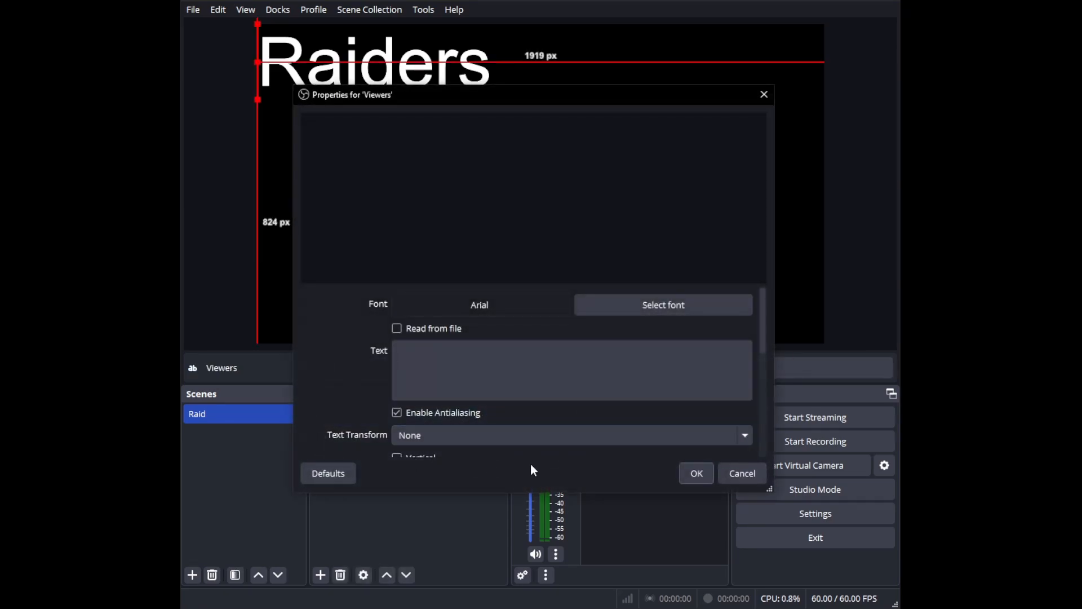
click(524, 362)
text(Viewe)
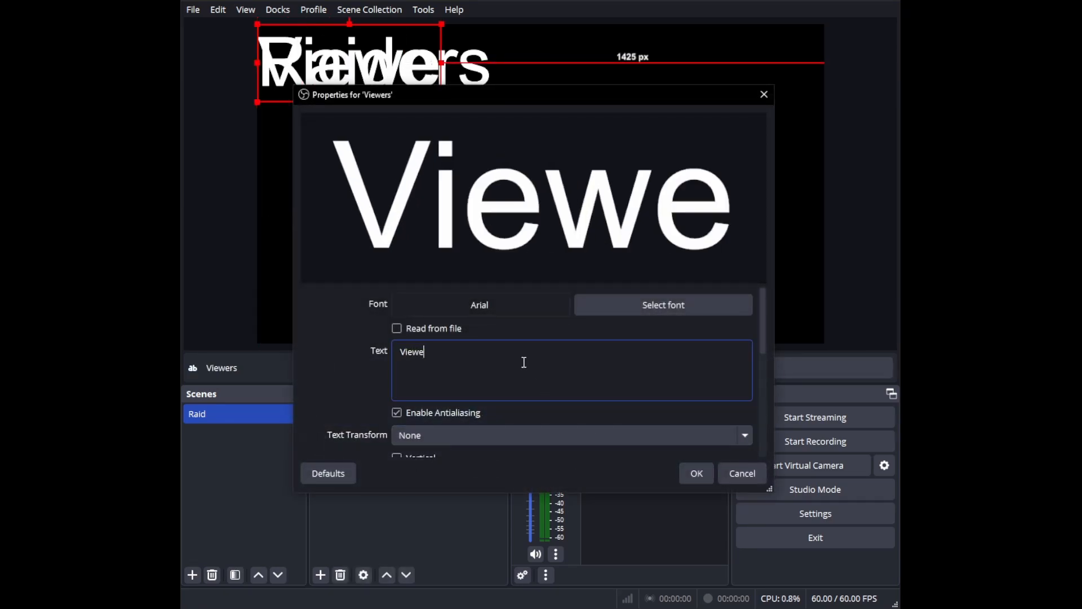
text(rs)
key(Return)
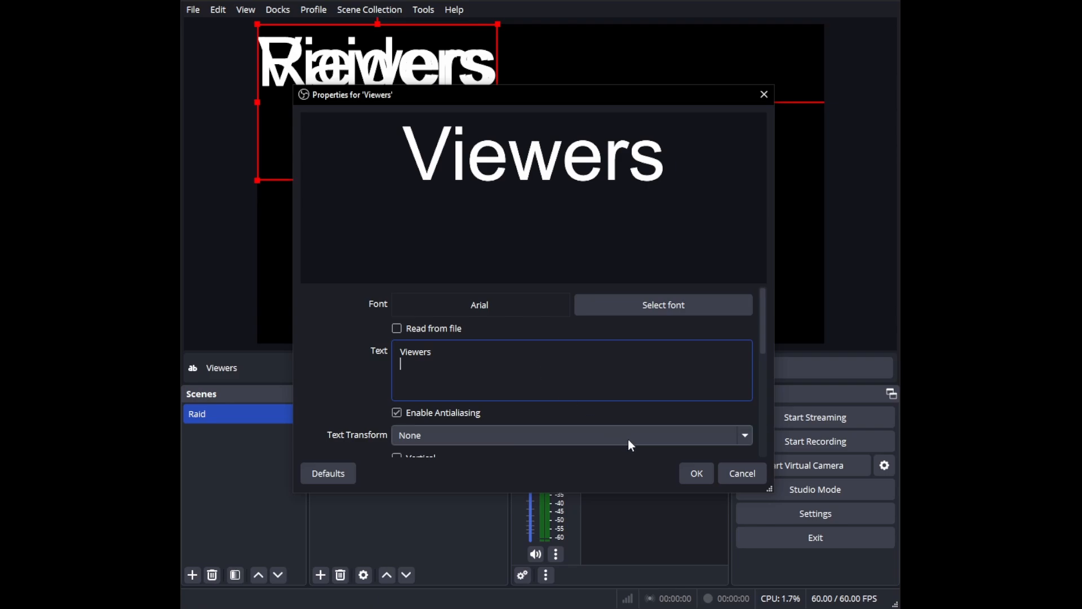
click(696, 473)
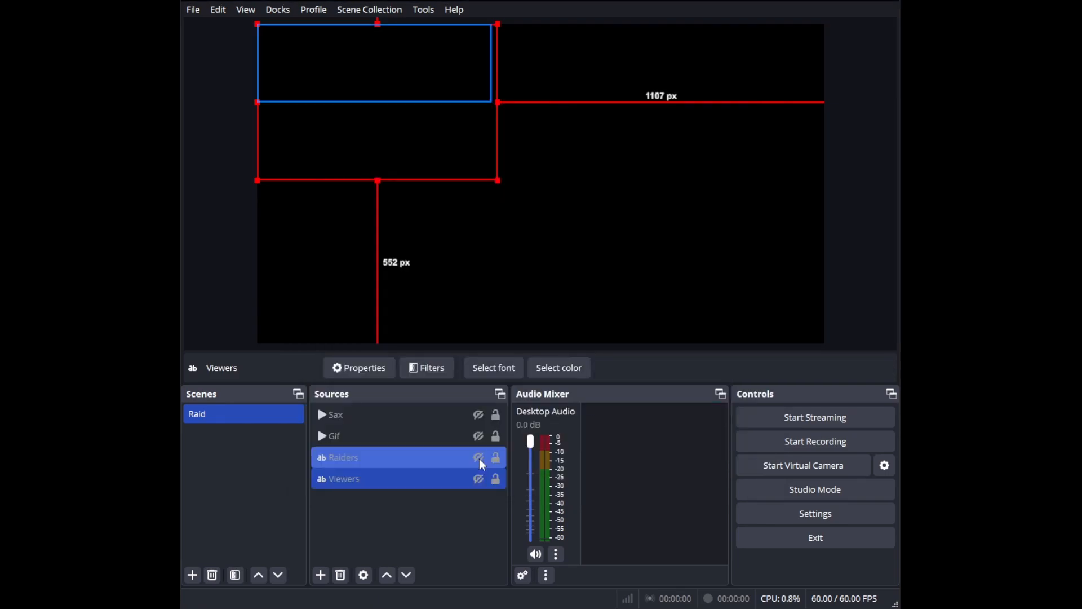
Step: Hide the Viewers text and move the Raiders text to about 180 px from the canvas's left edge and 490 px from its top
click(479, 459)
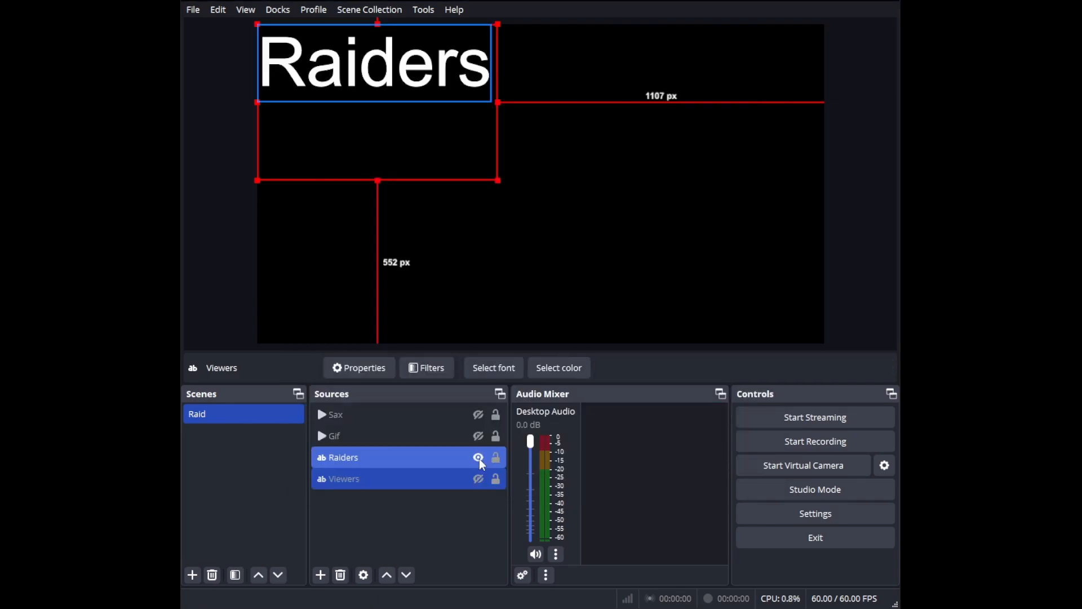
click(394, 478)
drag(370, 62, 401, 193)
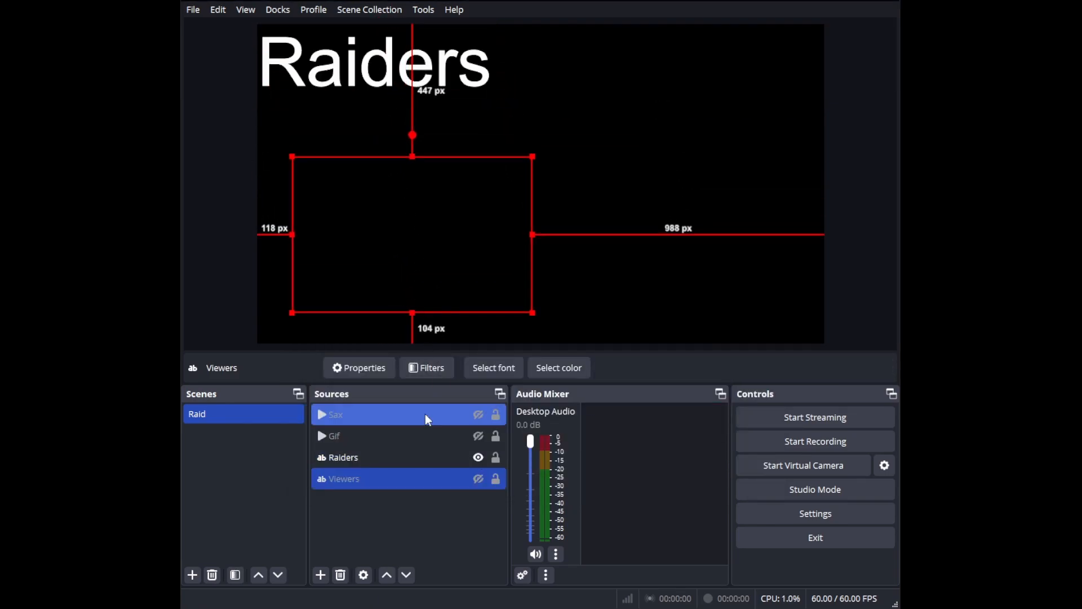
click(395, 457)
drag(392, 62, 442, 205)
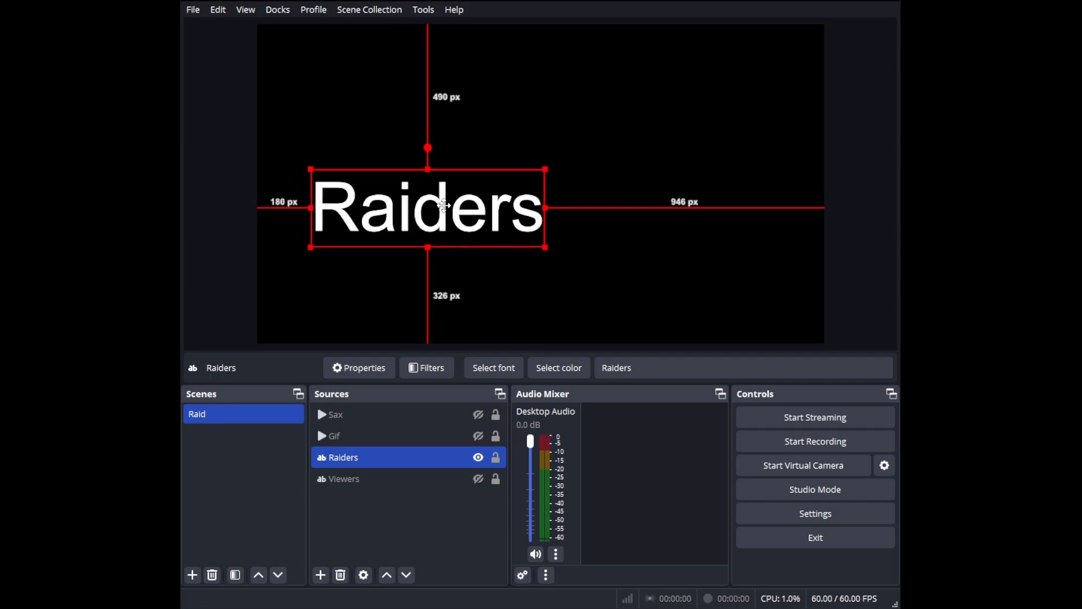
Step: Show the Viewers text and place it directly right of the Raiders text, at about 1008 px across and 485 px down
click(432, 485)
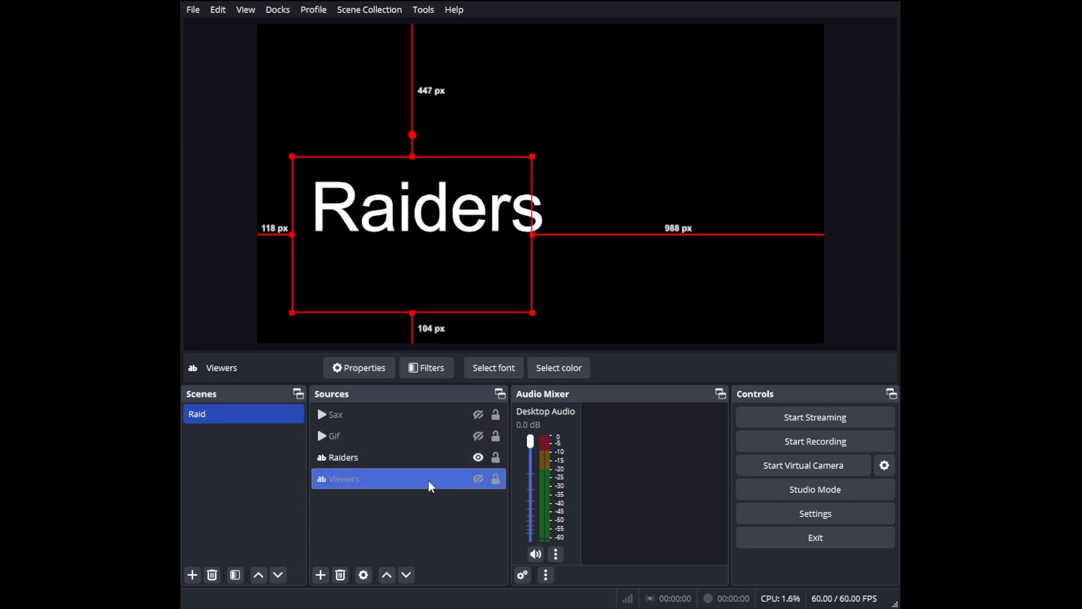
click(478, 478)
drag(411, 210, 674, 214)
Step: Set the Raiders text's transform bounding box type to Scale to inner bounds
ctrl+click(381, 461)
click(381, 461)
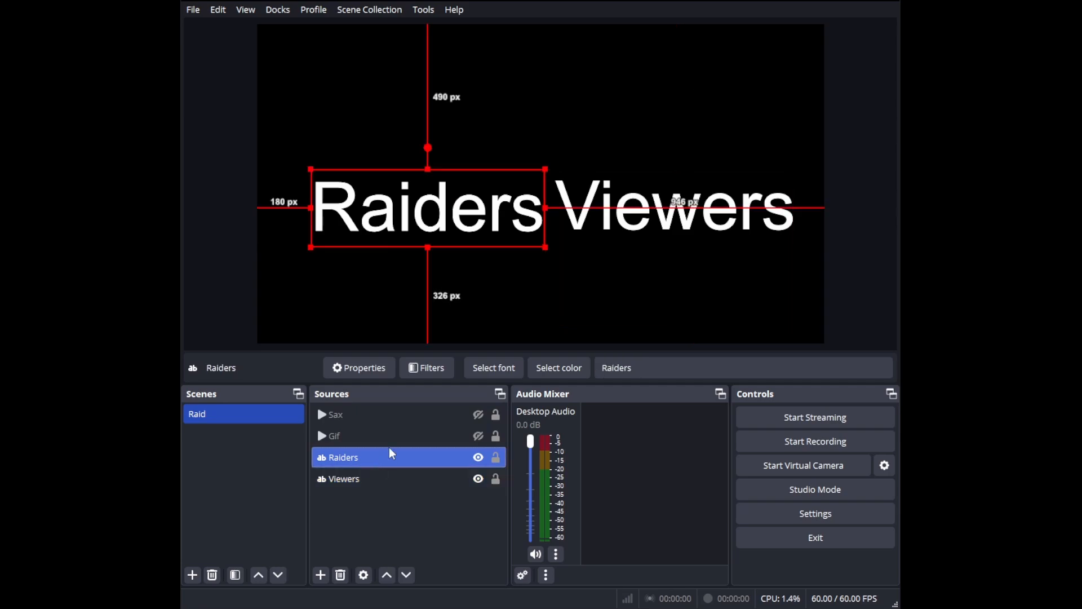
right_click(401, 205)
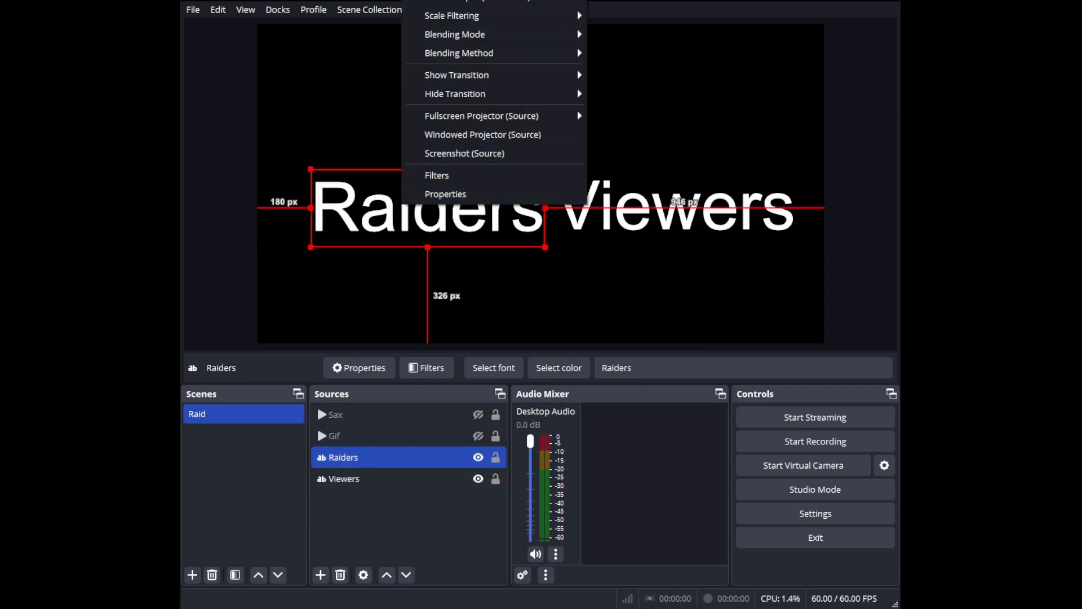
mouse_move(451, 0)
click(623, 0)
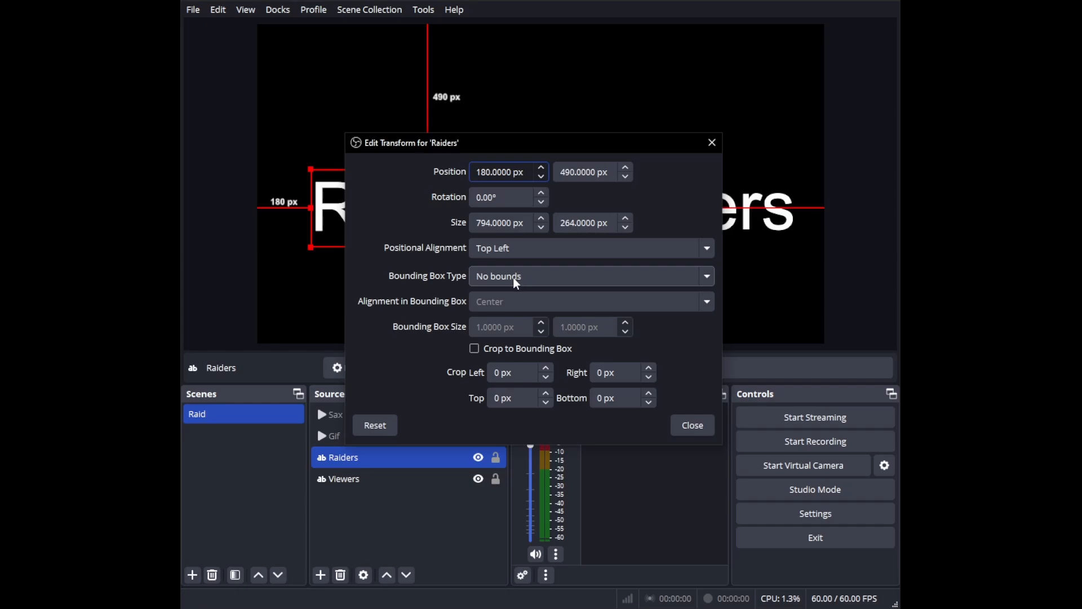
click(513, 278)
click(508, 327)
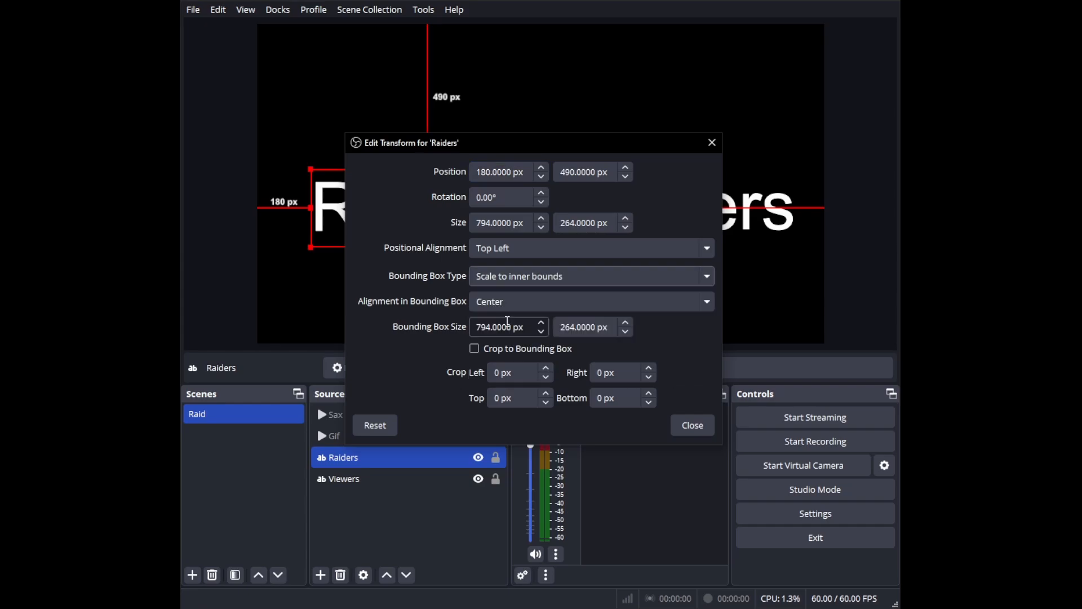
click(691, 427)
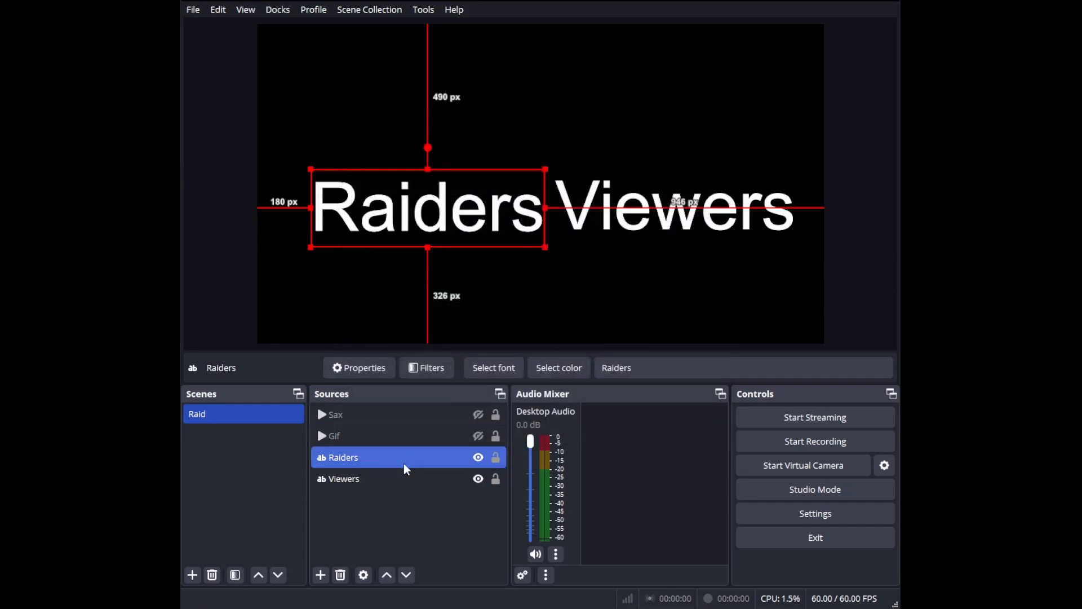
Step: Set the Viewers text's transform bounding box type to Scale to inner bounds
click(415, 479)
right_click(623, 221)
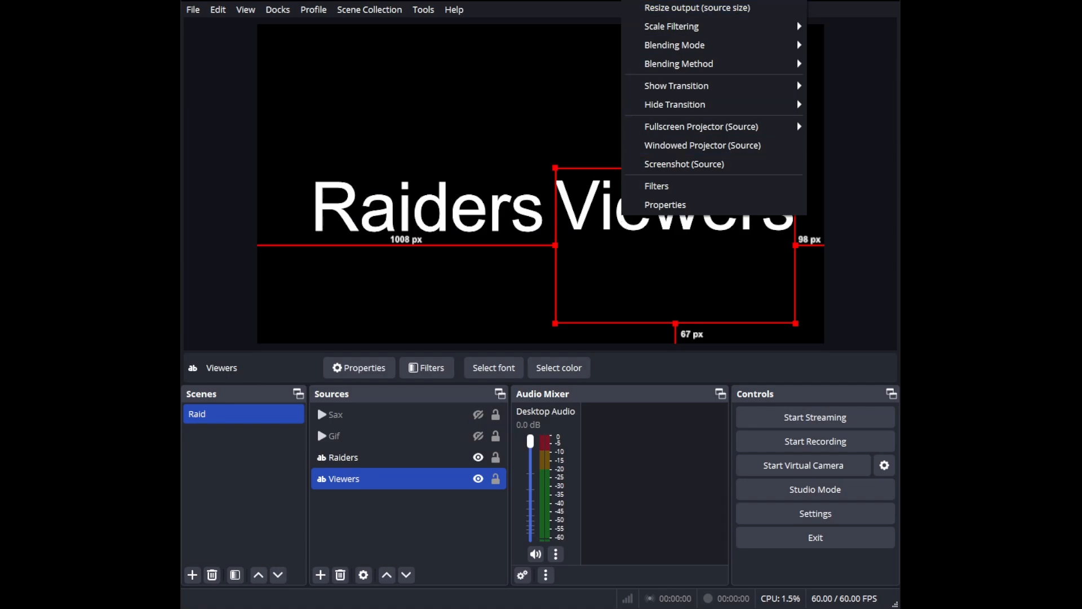
mouse_move(654, 2)
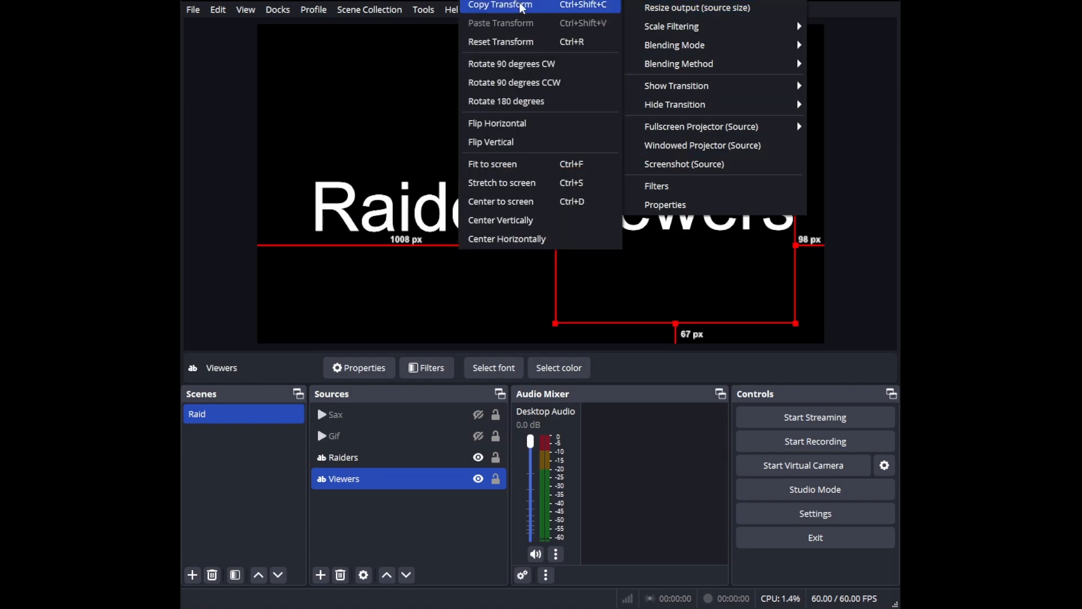
click(523, 2)
click(512, 276)
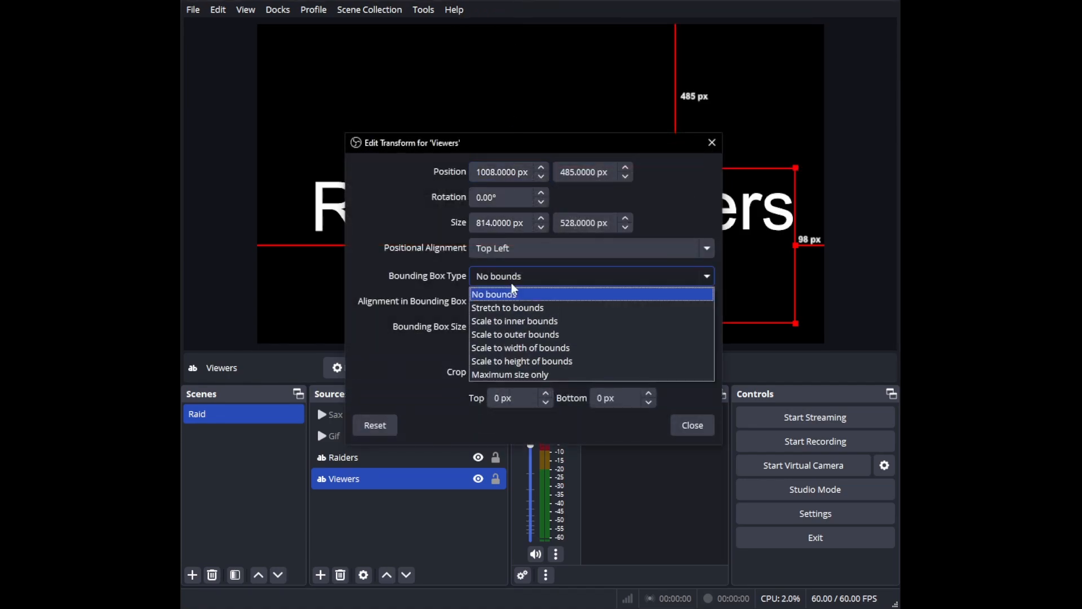
click(510, 321)
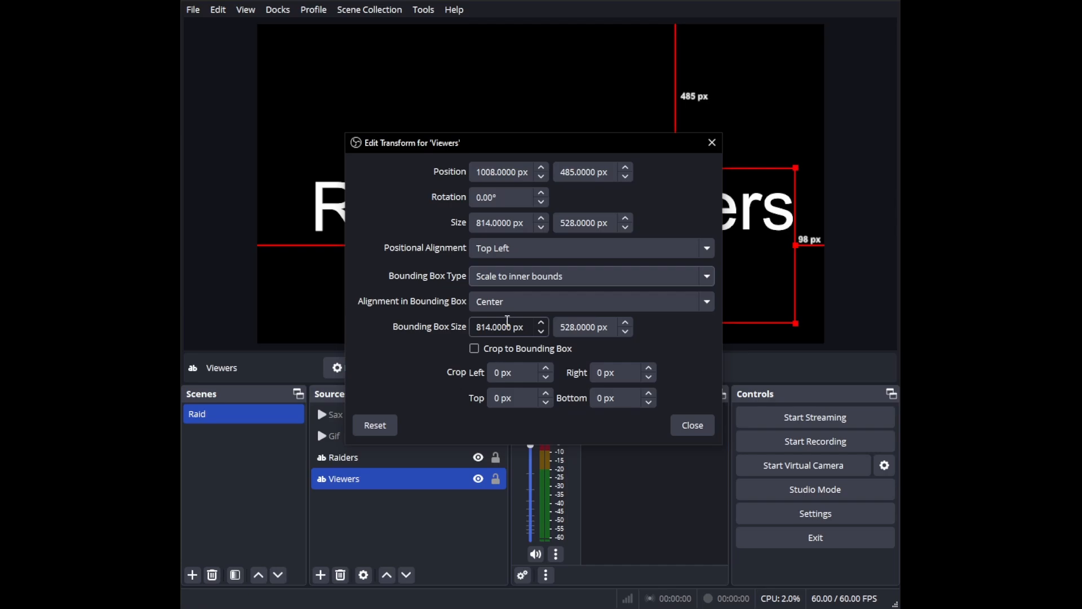
Step: Close the transform settings and remove the trailing blank line from the Viewers source's text
click(693, 425)
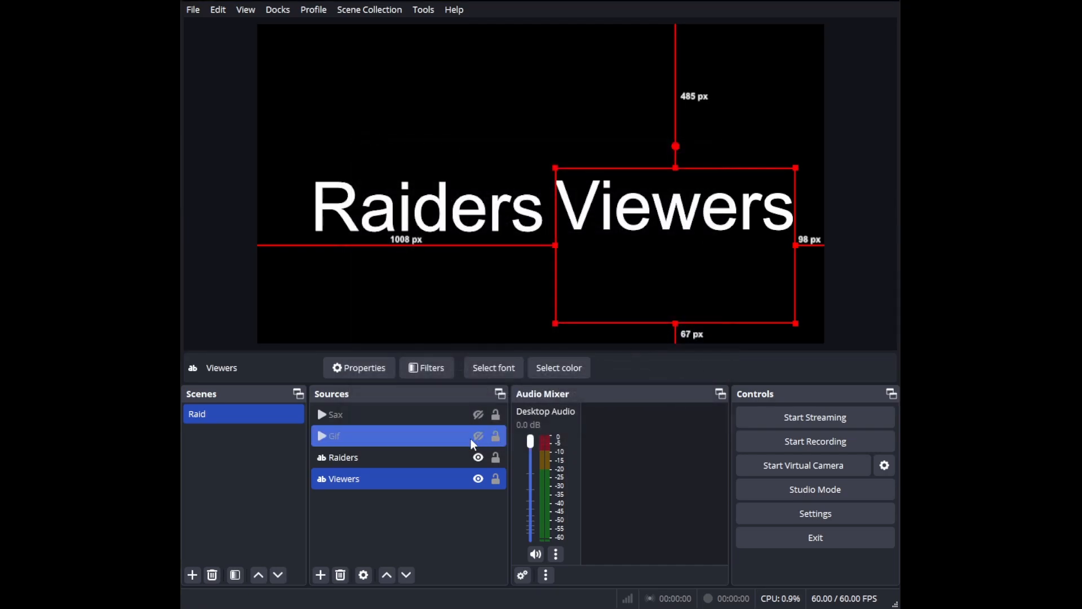
double_click(382, 478)
click(432, 375)
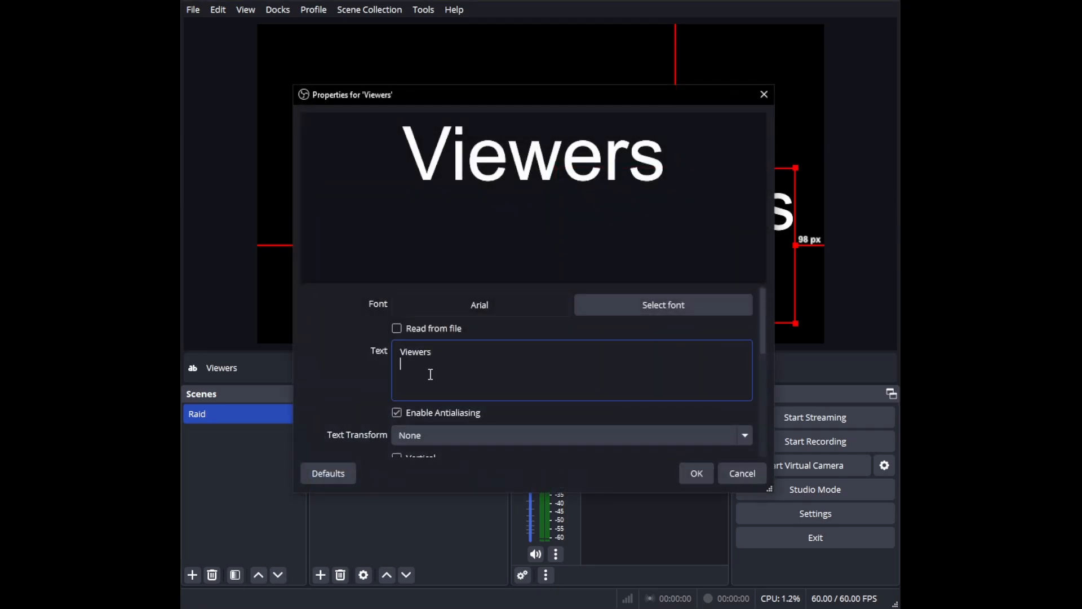
key(BackSpace)
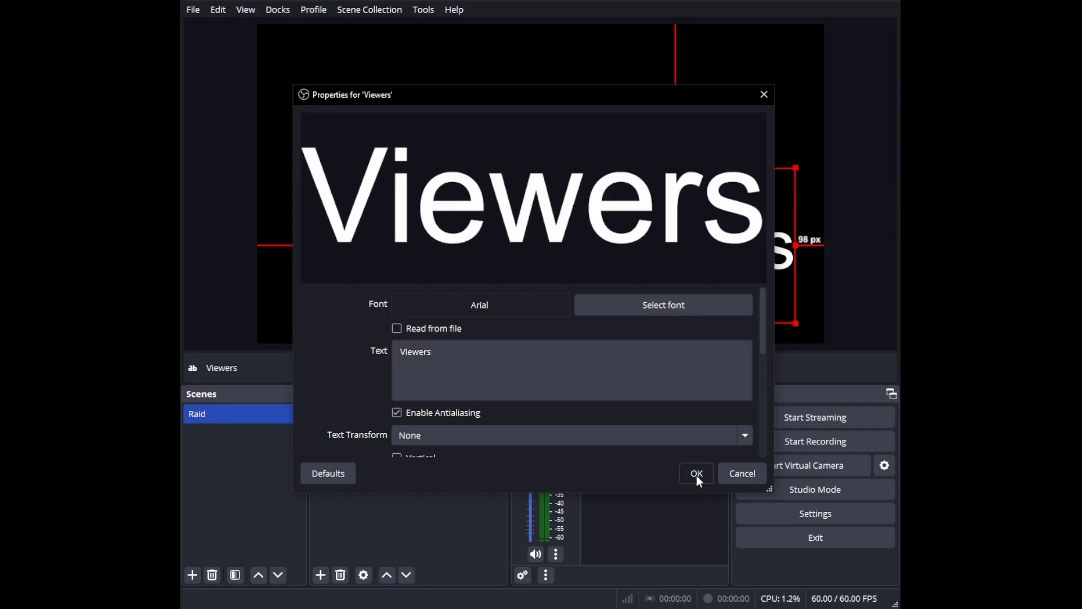
click(696, 474)
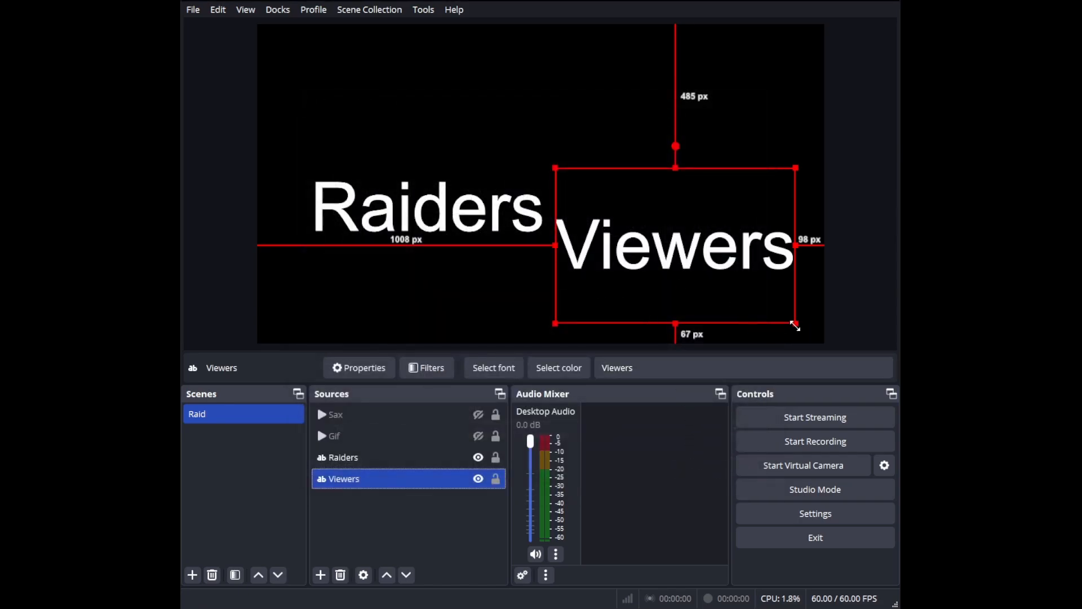
Step: Shrink the Viewers and Raiders text boxes and place them side by side, with Viewers at about 983 px across and 510 px down
drag(796, 322, 779, 221)
click(481, 210)
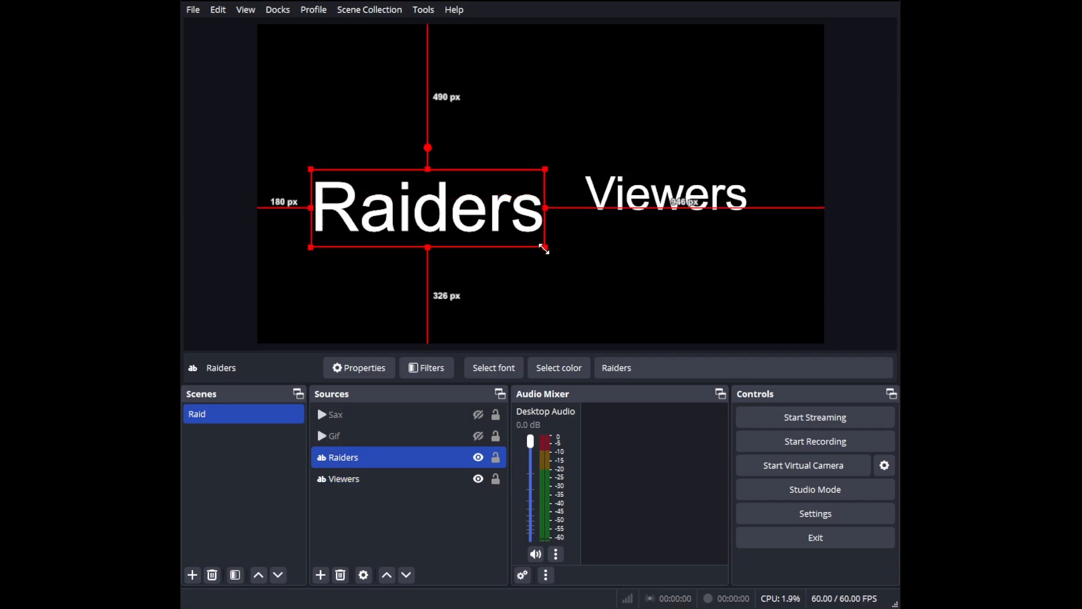
drag(545, 246, 526, 223)
drag(447, 207, 500, 215)
drag(653, 197, 644, 204)
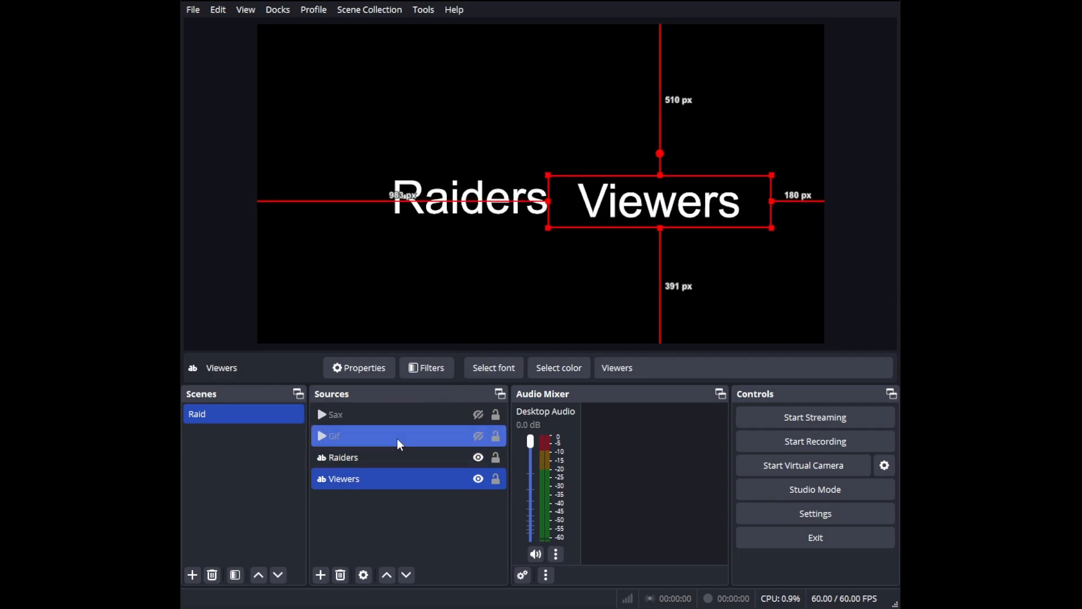
Step: Hide the Raiders and Viewers text sources in the Raid scene
ctrl+click(406, 455)
click(479, 457)
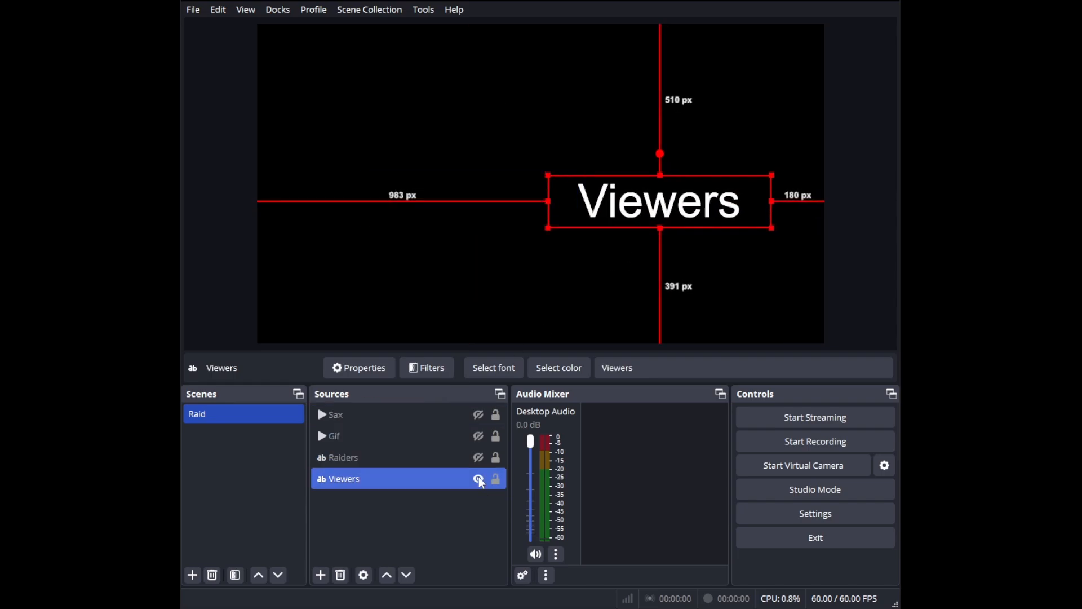
click(479, 480)
ctrl+click(425, 454)
ctrl+click(425, 454)
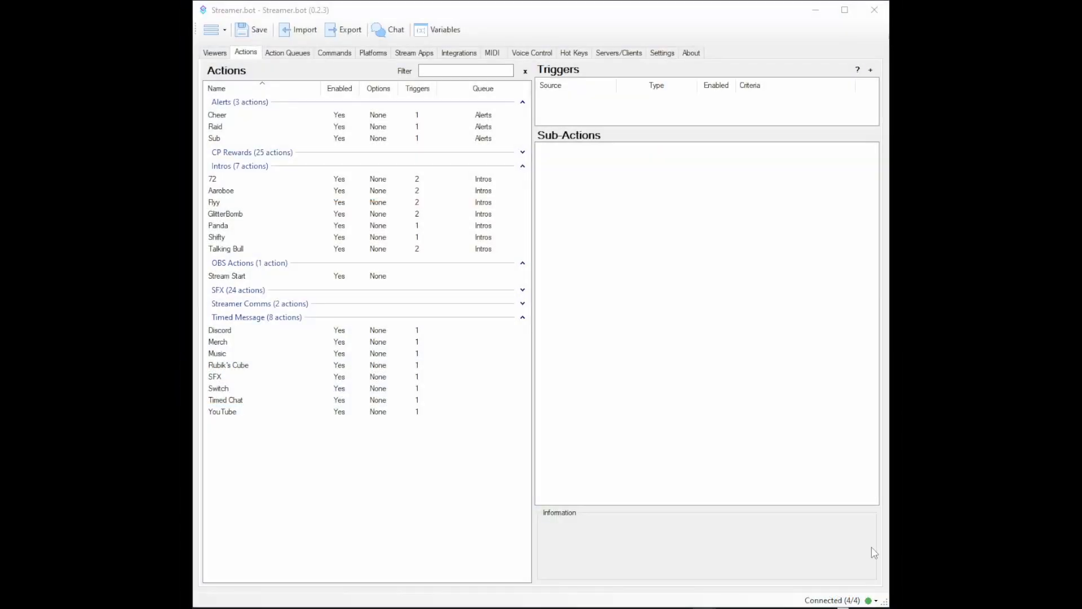
Step: Switch to Streamer.bot and add an enabled action named Raid Tutorial in the Alerts group with the Default queue
right_click(307, 128)
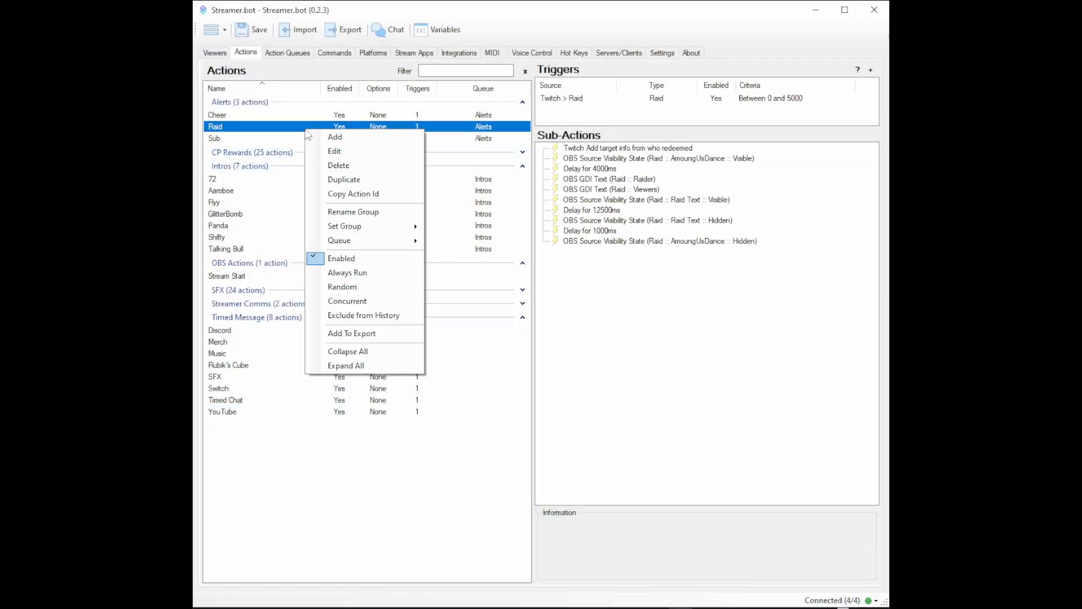
click(303, 131)
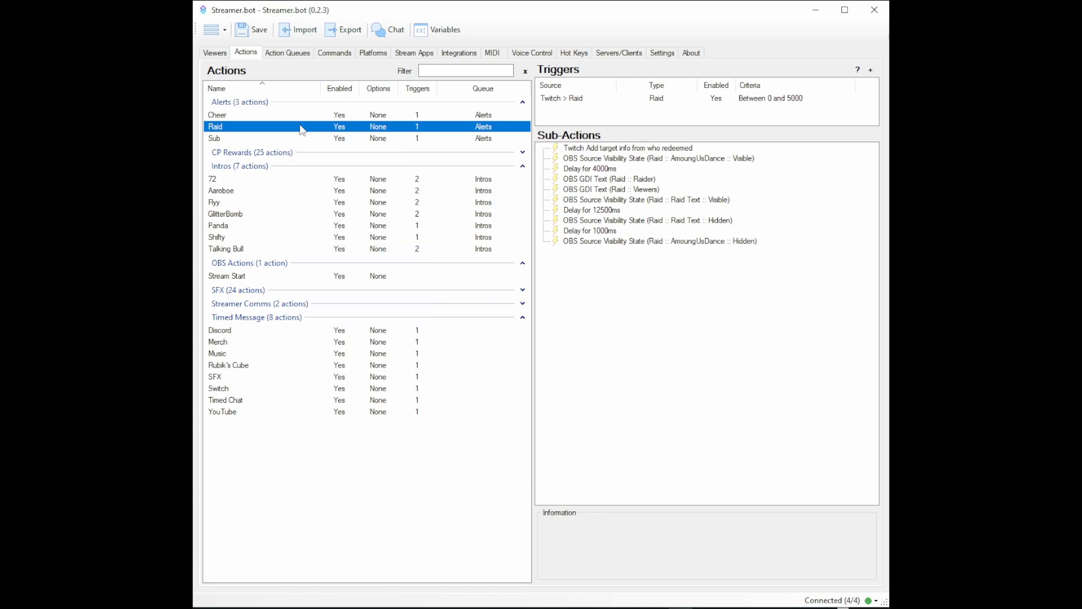
right_click(303, 130)
click(335, 136)
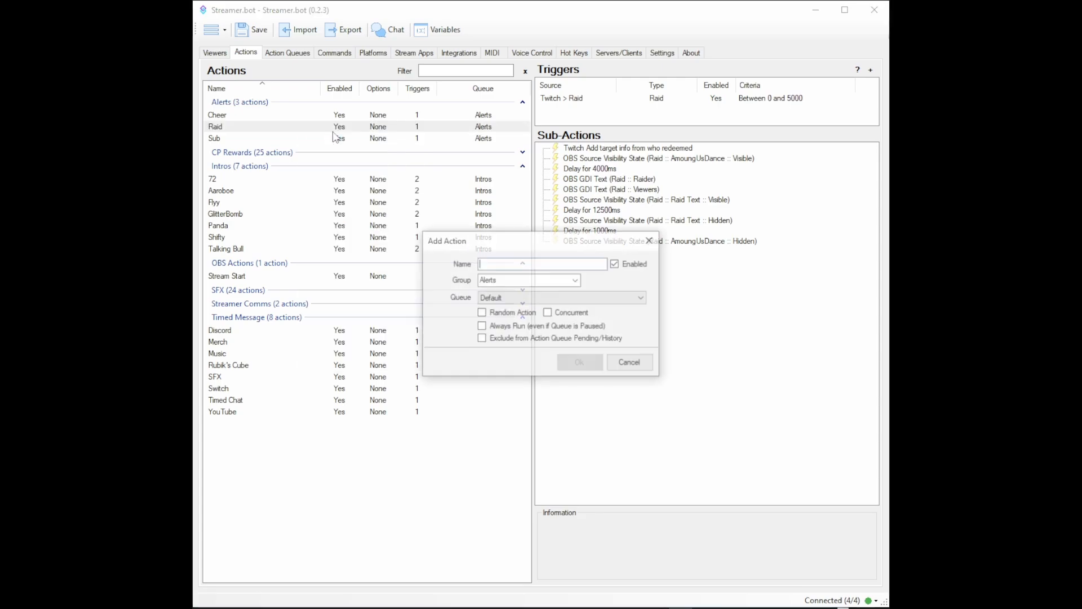
text(R)
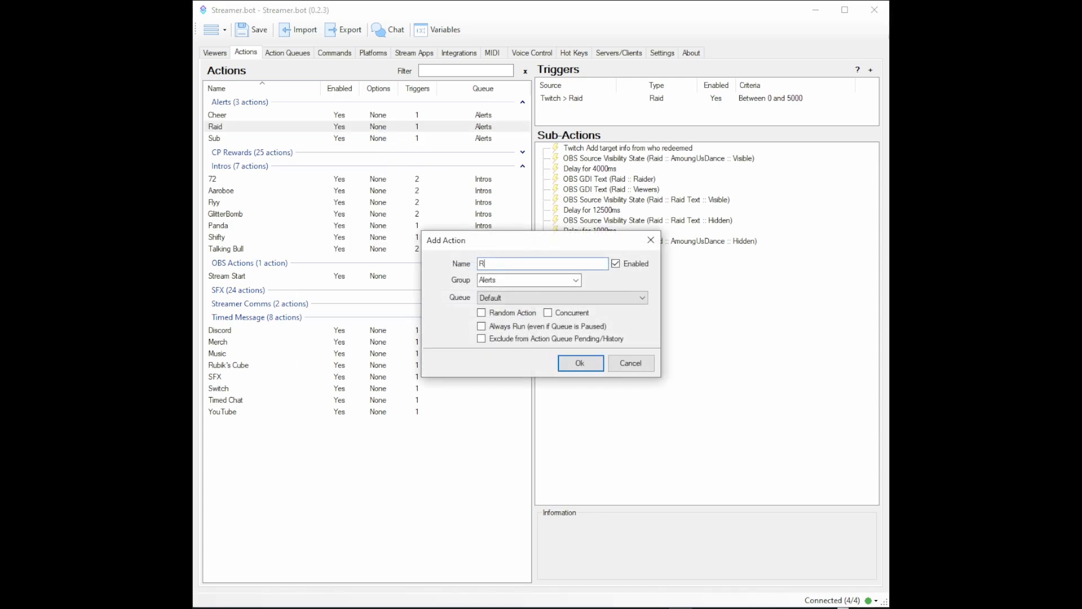
text(aid Tutorial)
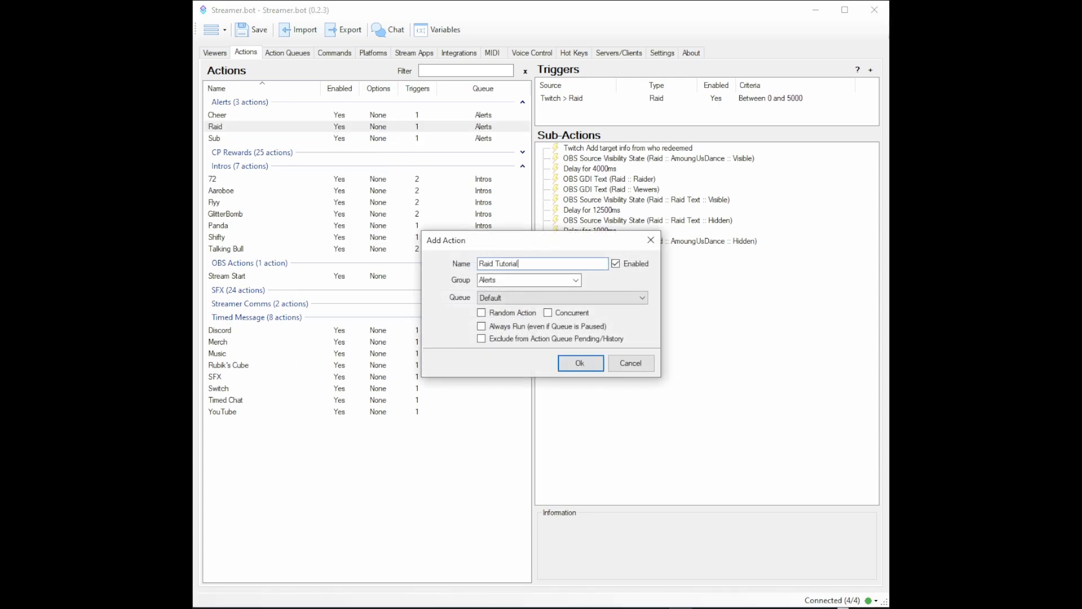
click(580, 364)
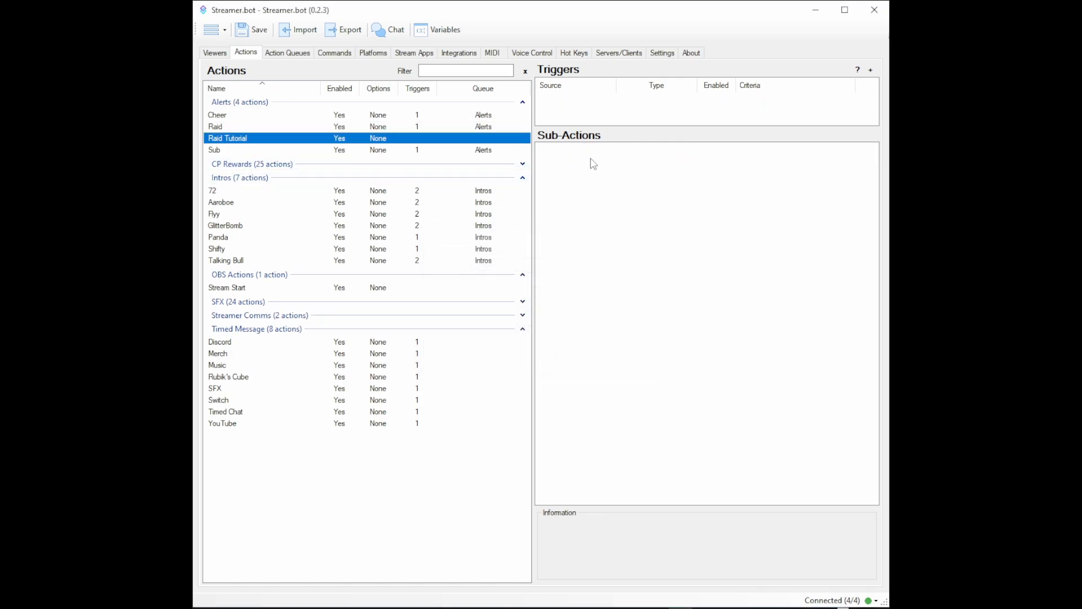
Step: Add a Twitch Get User Info for Target sub-action to Raid Tutorial with the source type User
right_click(546, 152)
mouse_move(572, 329)
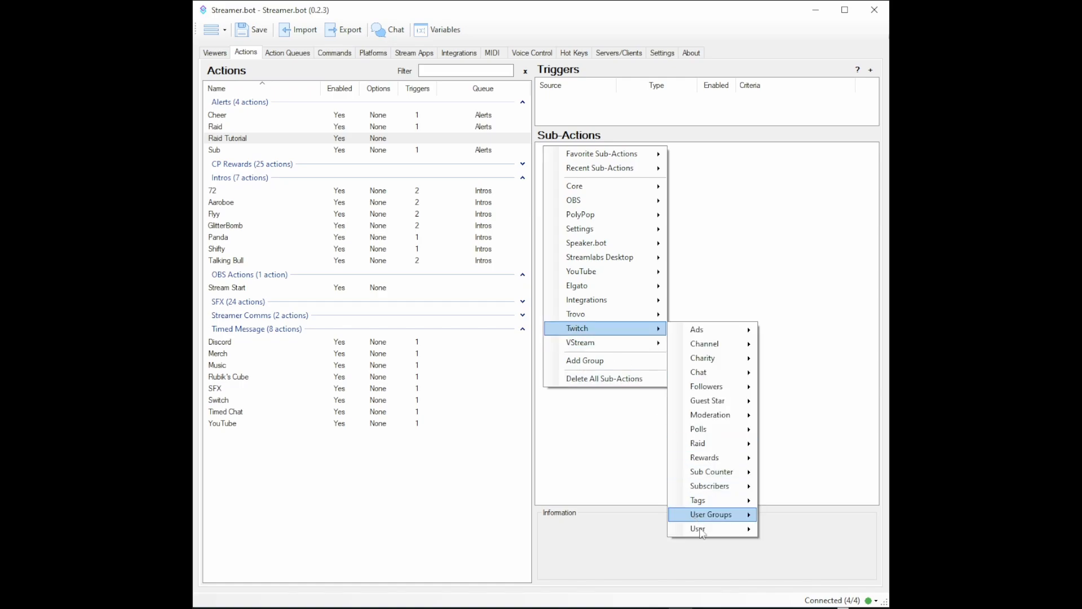
mouse_move(704, 530)
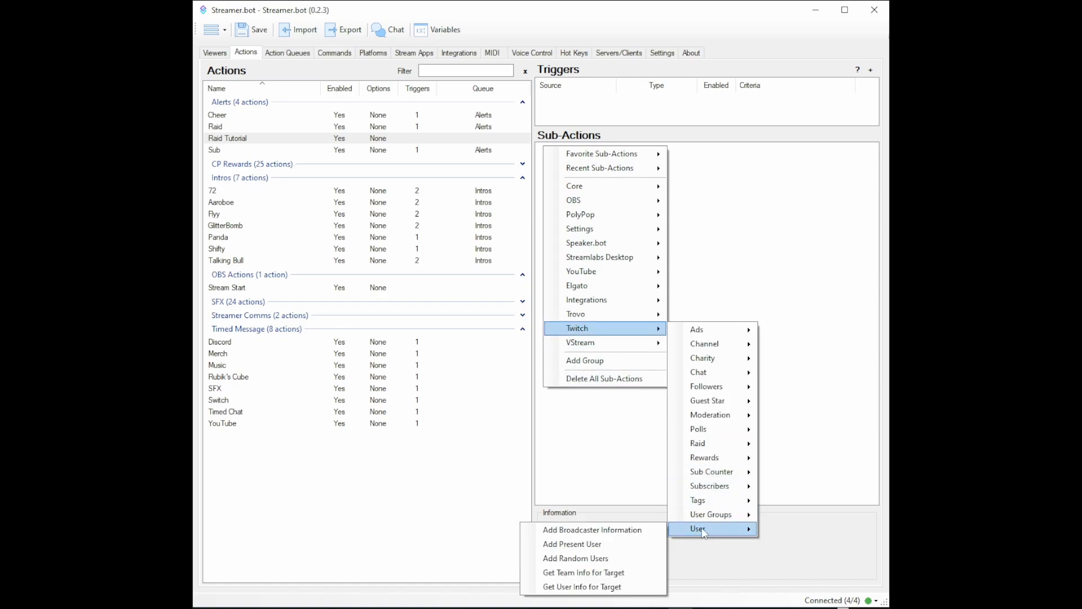
click(619, 588)
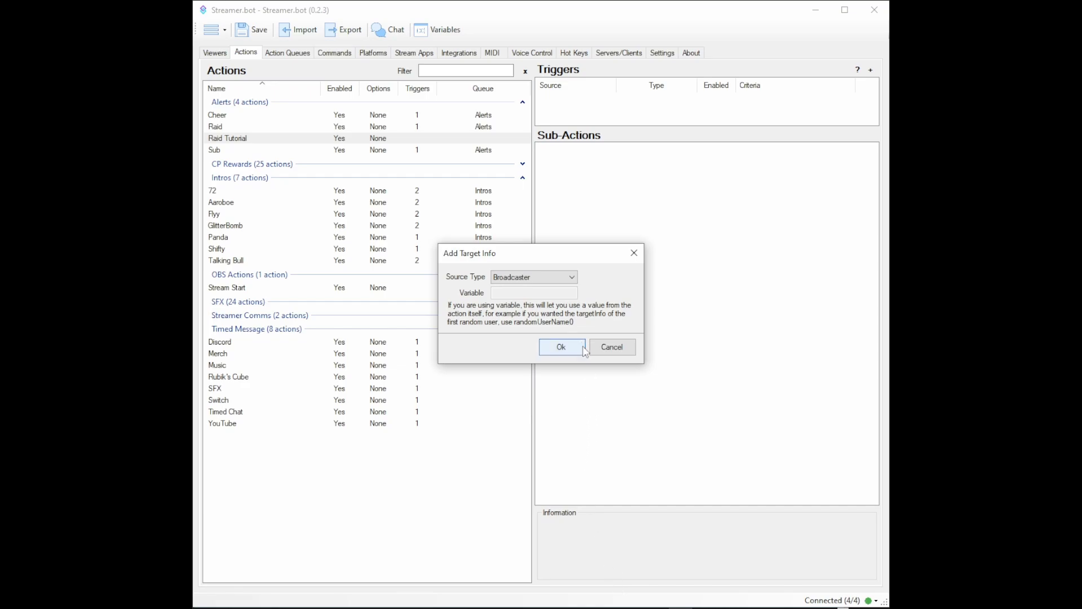
click(559, 280)
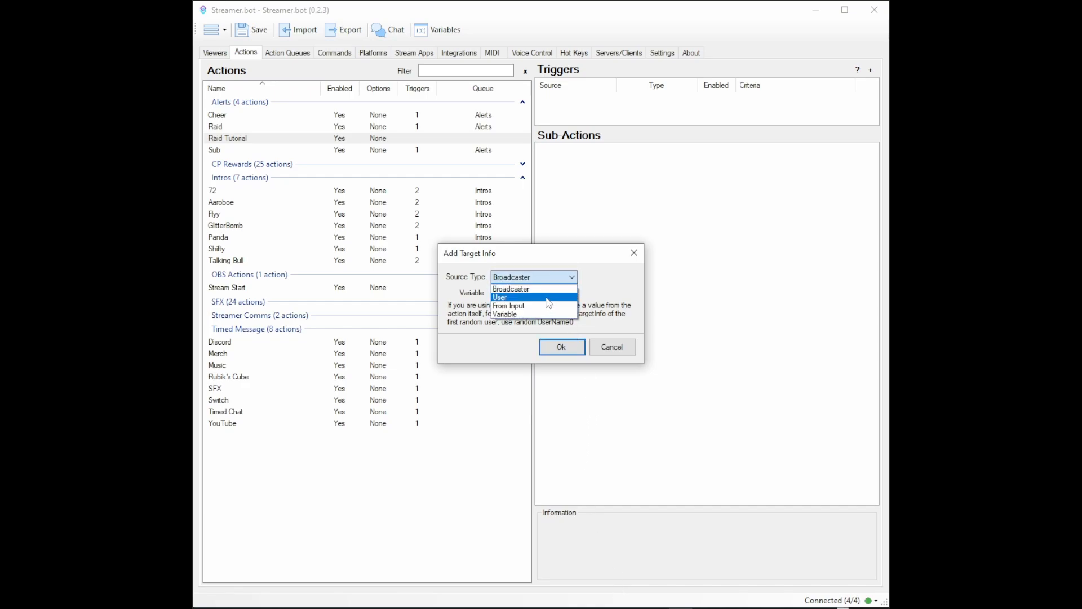
click(549, 299)
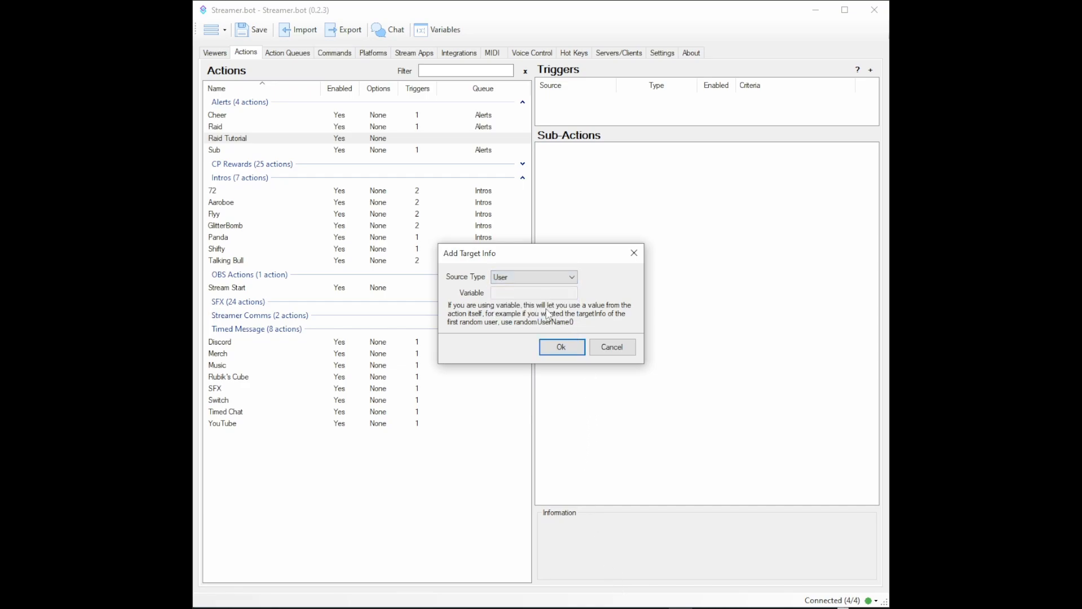
click(562, 348)
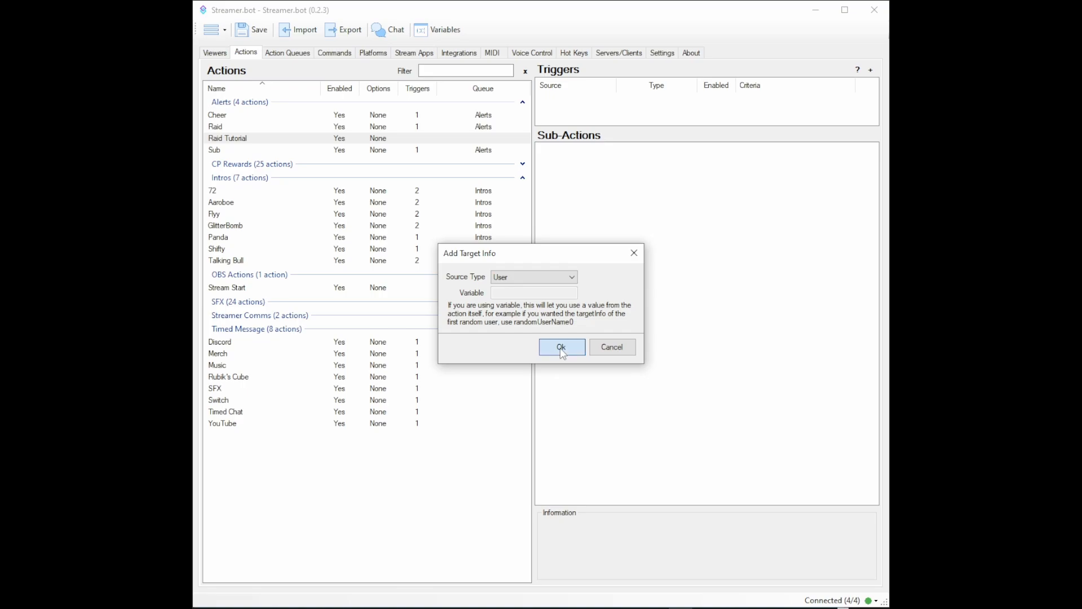
Step: Add an OBS Set Source Visibility State sub-action that makes the Gif source in the Raid scene visible
right_click(570, 167)
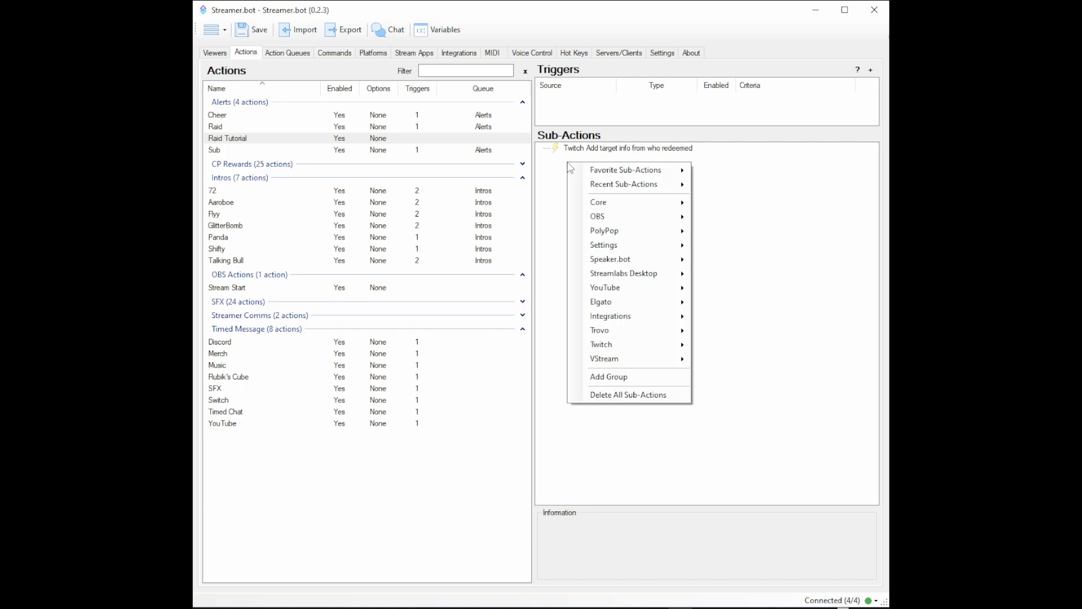
mouse_move(628, 217)
mouse_move(752, 371)
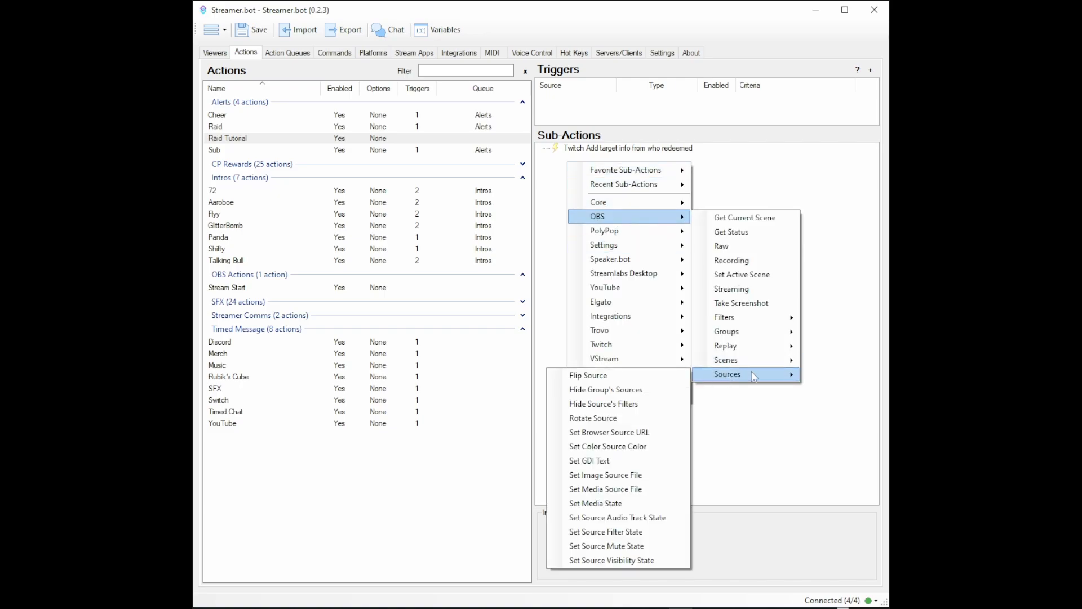
click(650, 561)
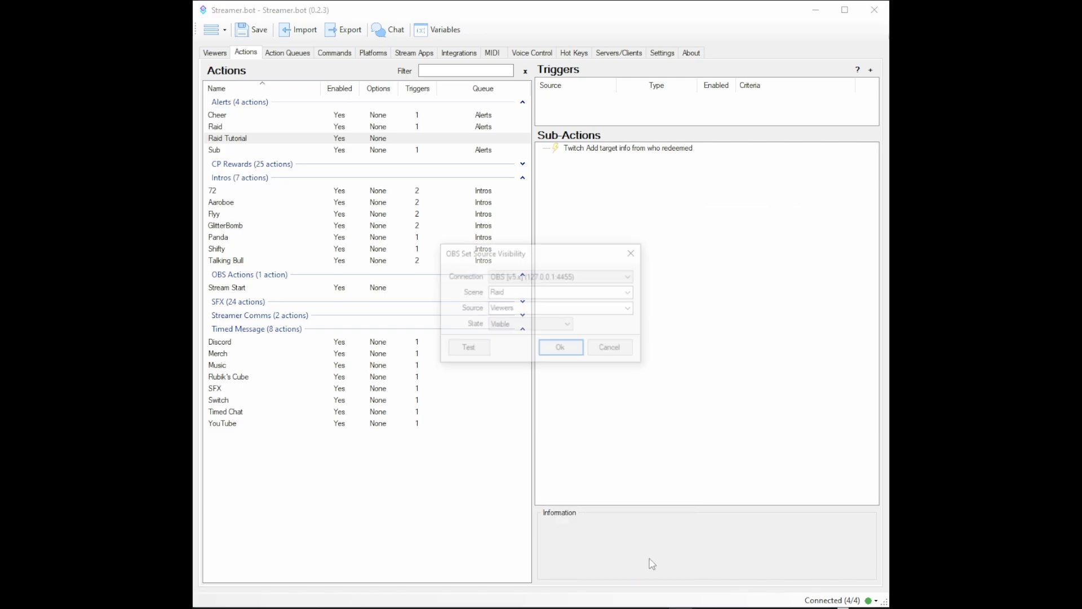
click(631, 309)
click(599, 342)
click(561, 348)
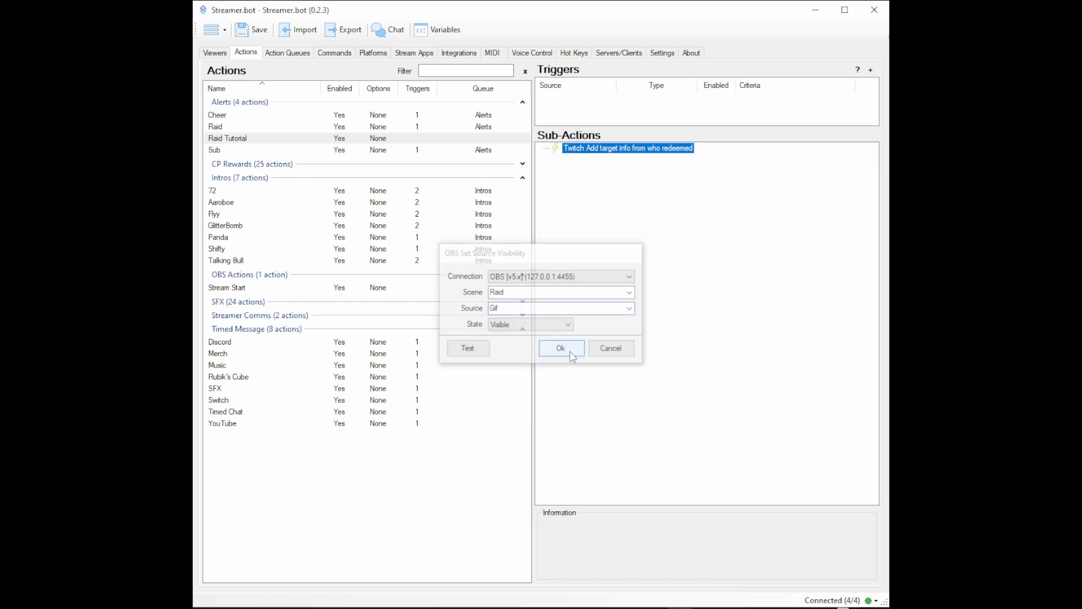
Step: Add an OBS Set Source Visibility State sub-action that makes the Sax source in the Raid scene visible
right_click(590, 189)
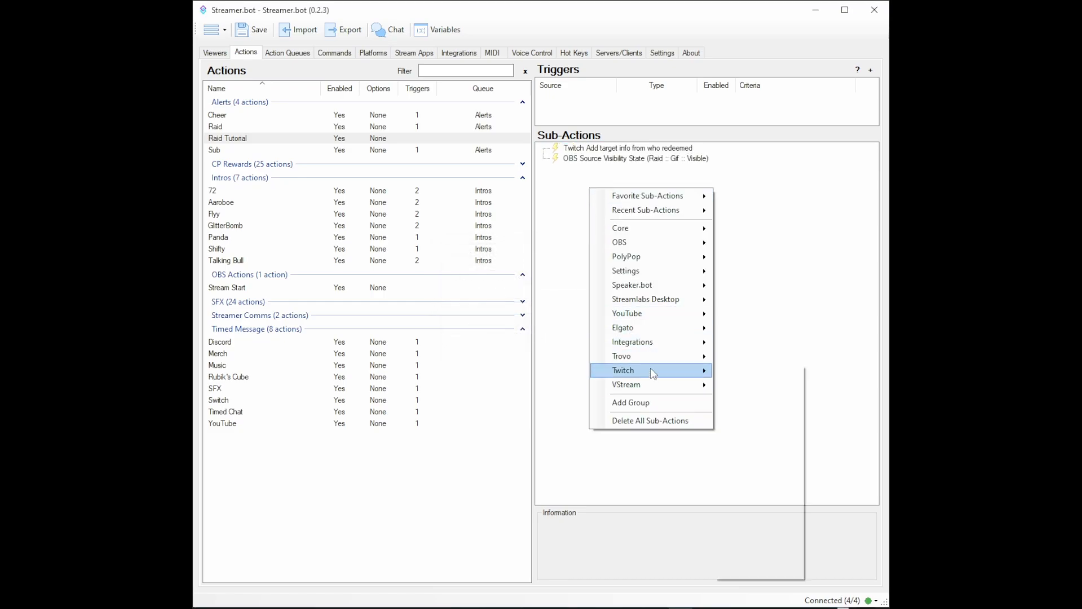
mouse_move(648, 246)
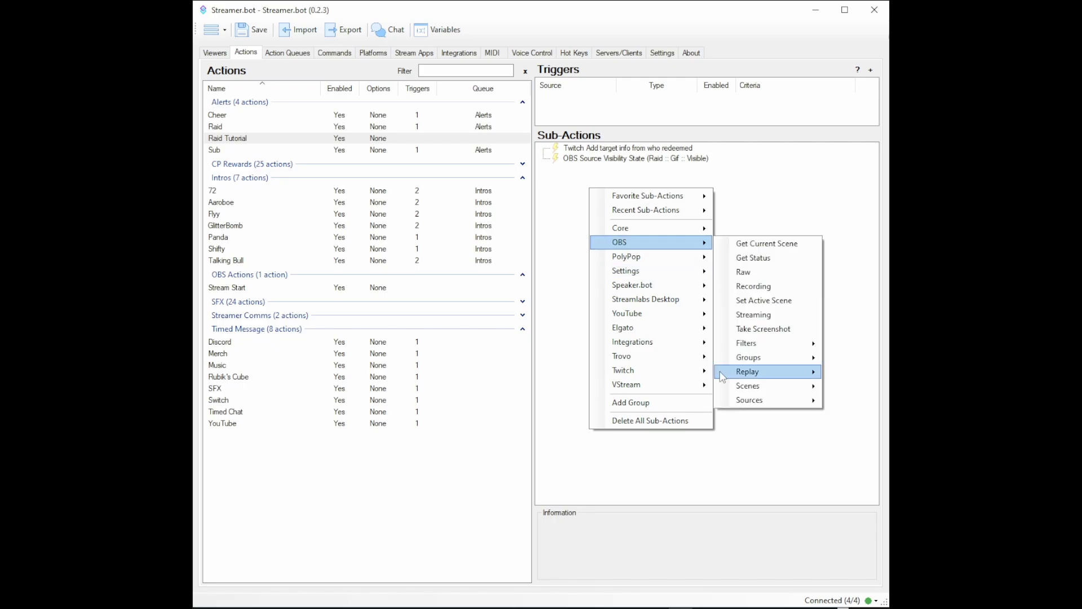
click(890, 527)
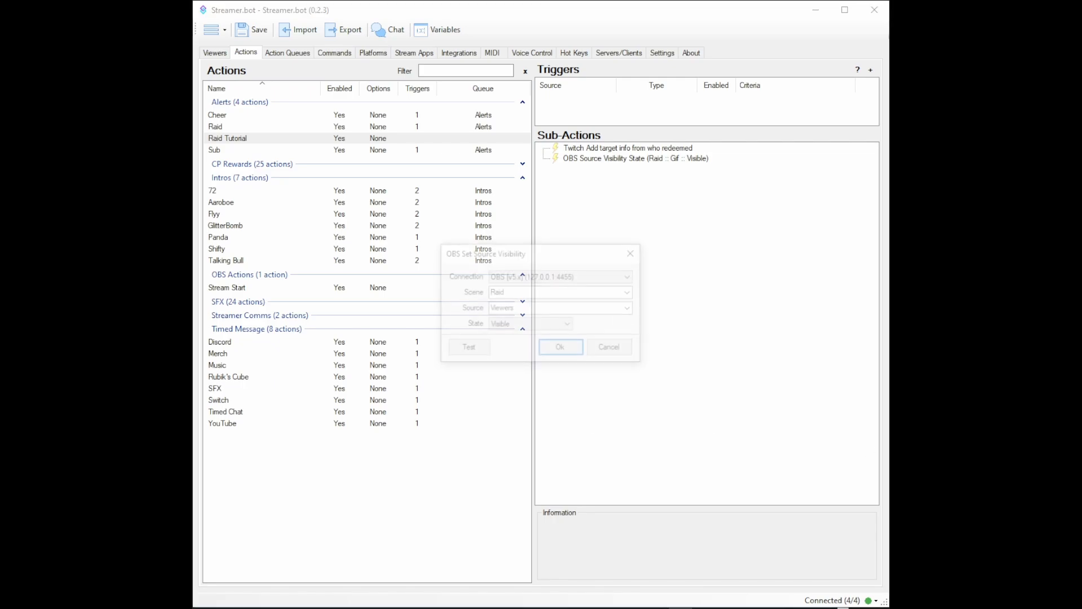
click(631, 310)
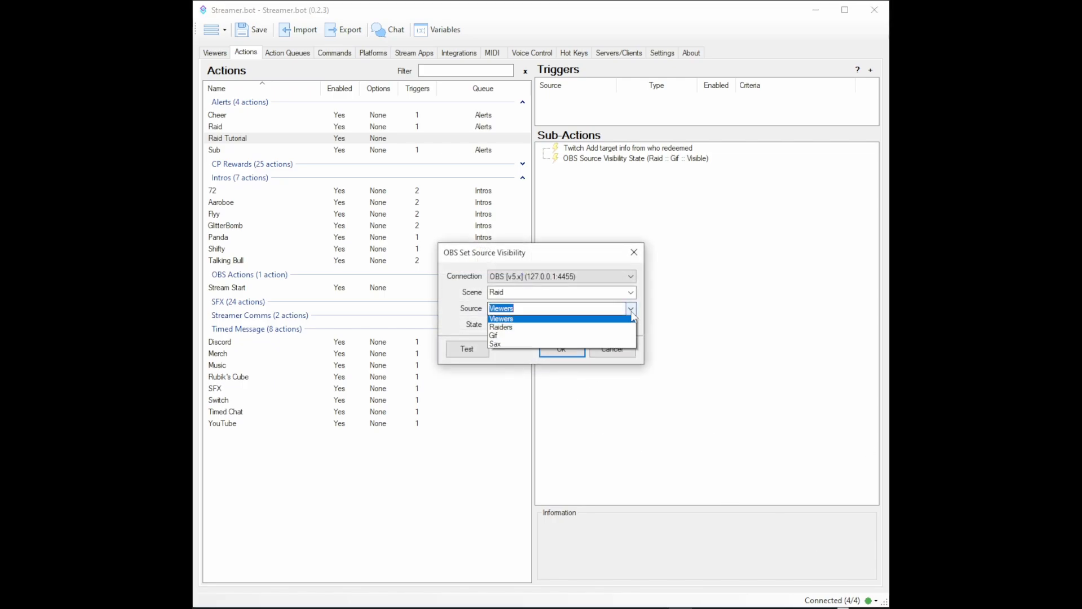
click(604, 346)
click(570, 354)
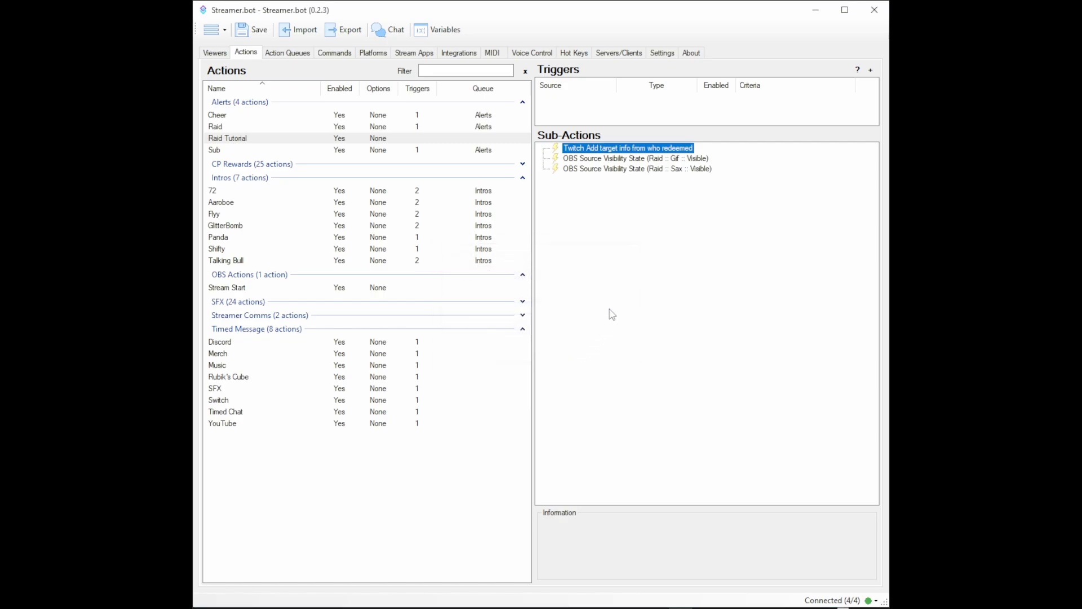
Step: Add an OBS Set GDI Text sub-action that sets the Raiders source in the Raid scene to "%user% is raiding us with"
right_click(588, 192)
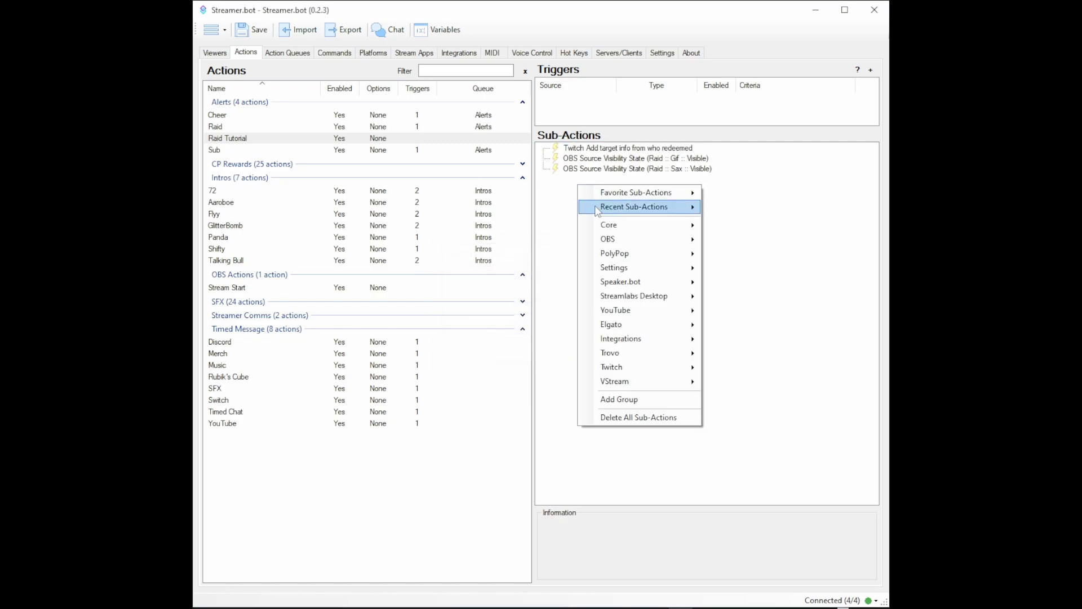
mouse_move(607, 238)
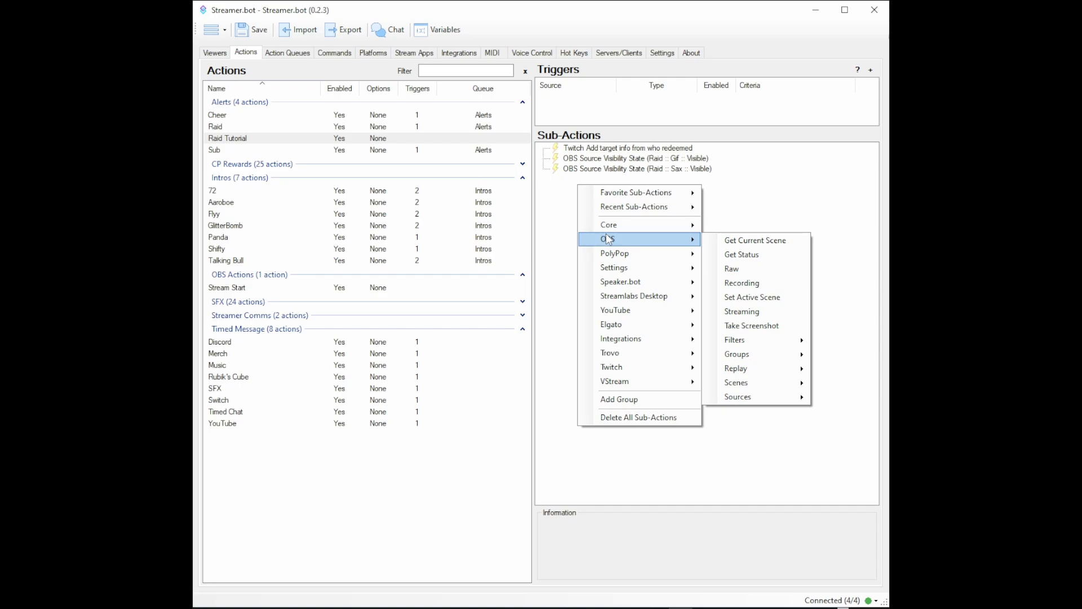
mouse_move(723, 397)
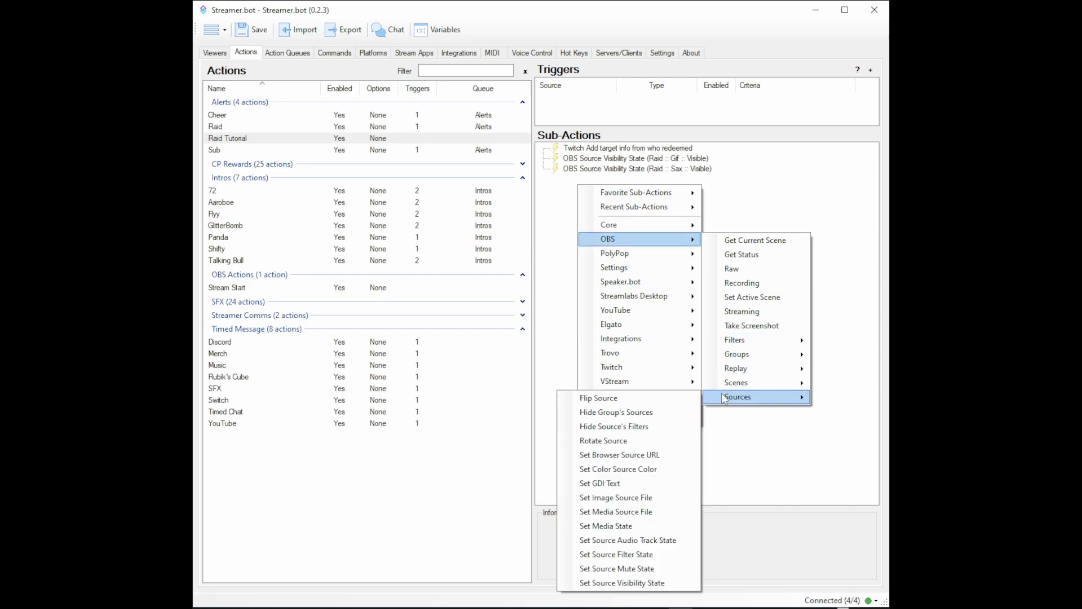
click(618, 486)
click(631, 271)
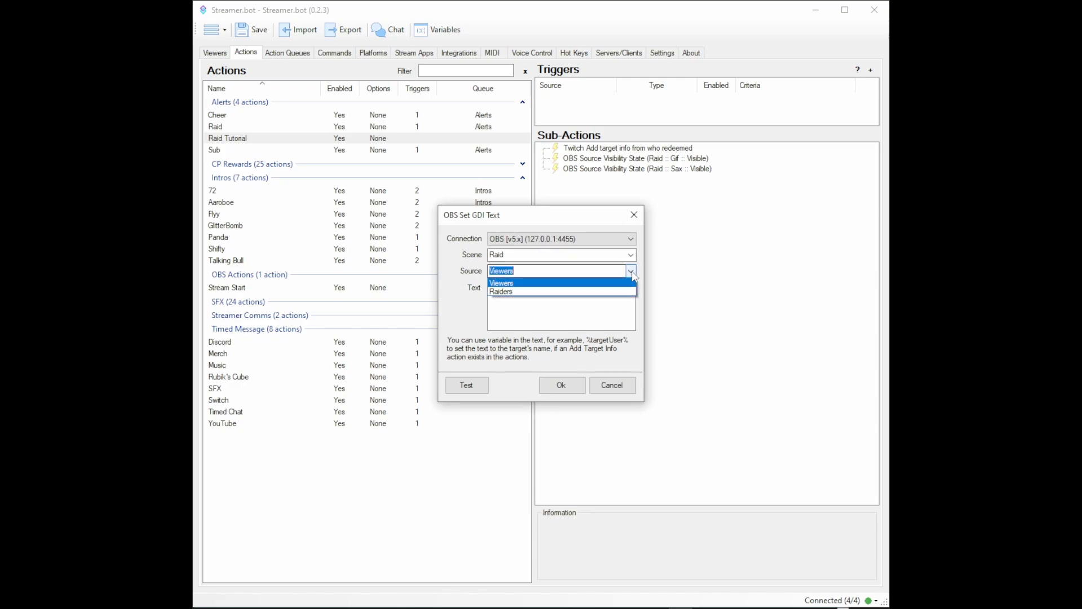
click(609, 292)
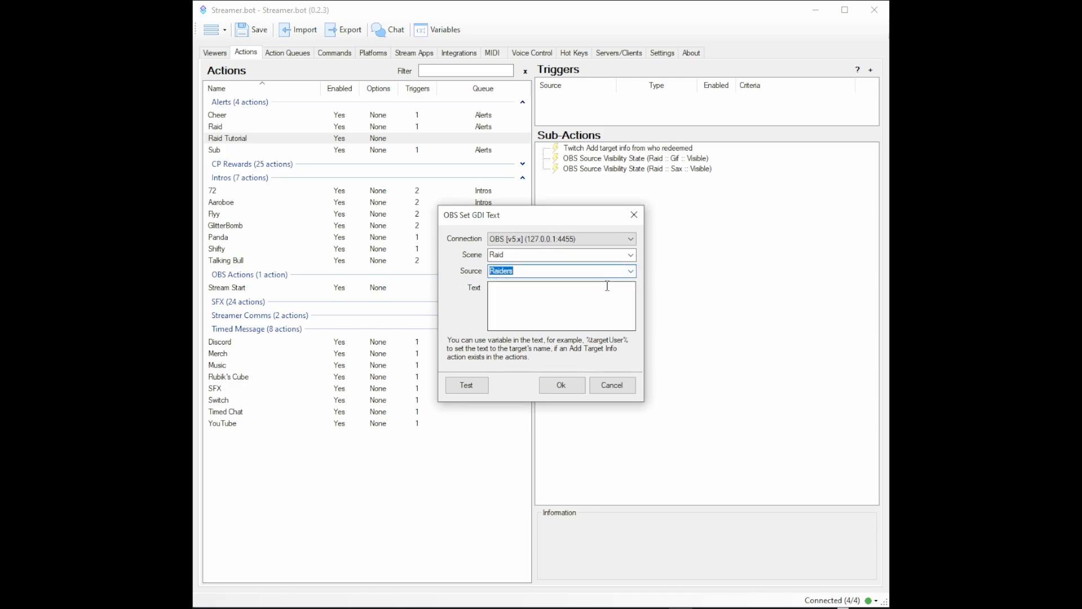
click(576, 304)
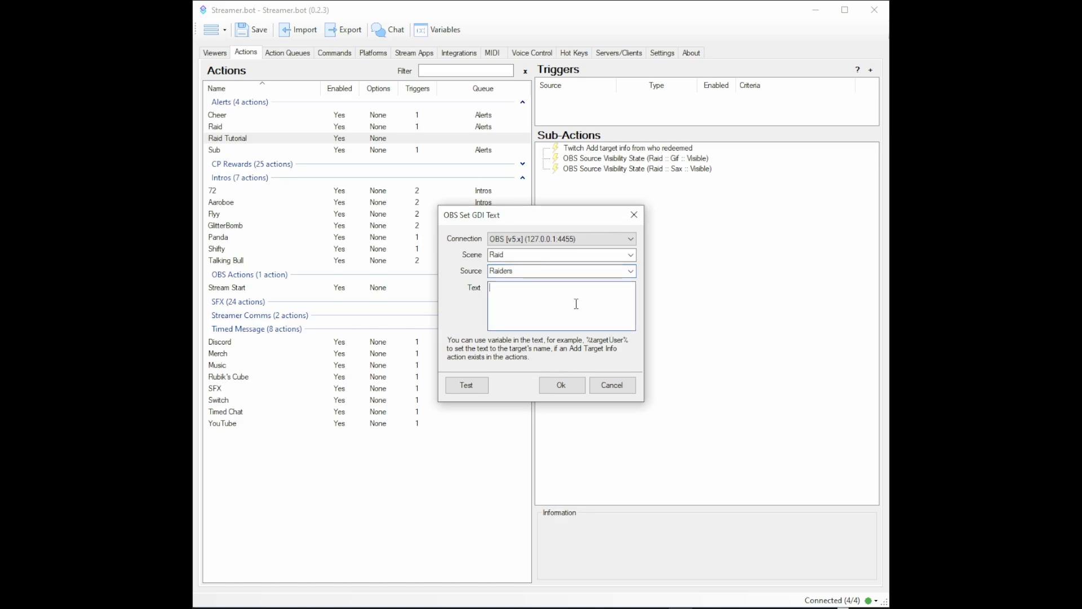
text(%user% is raiding us with)
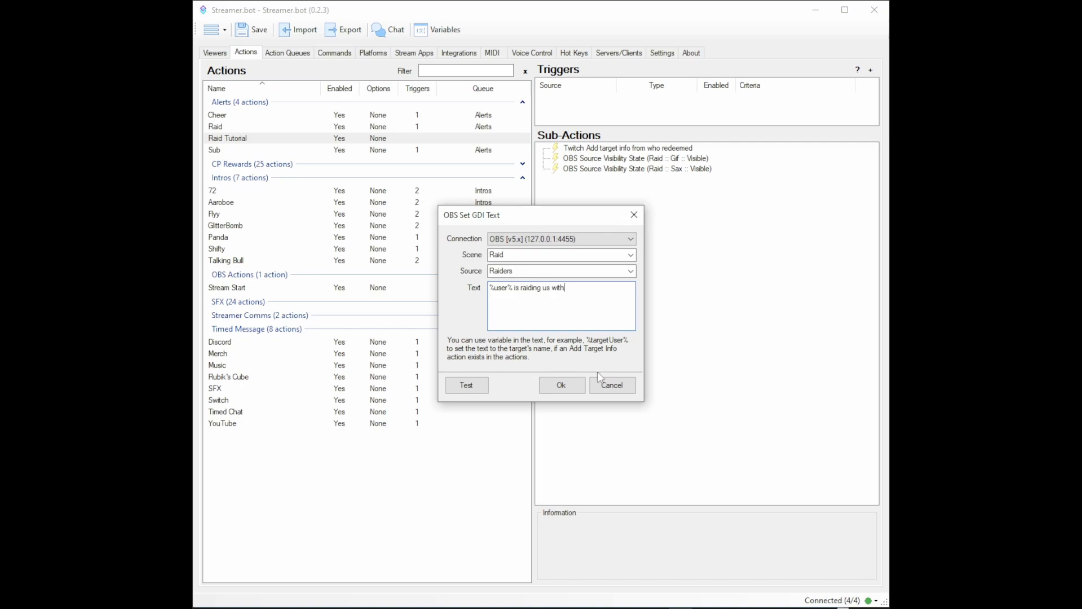
click(561, 385)
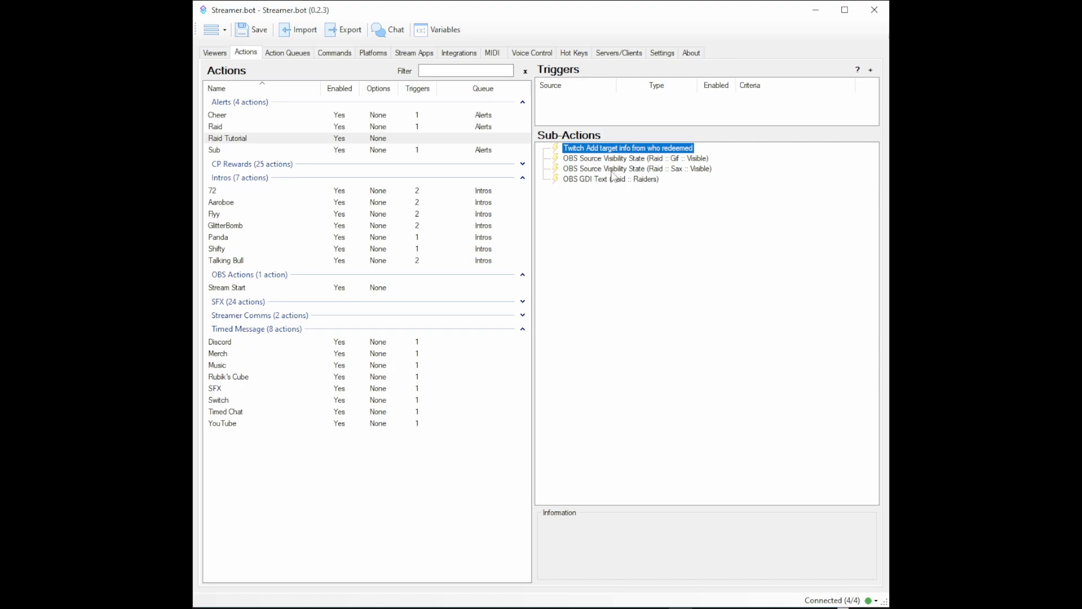
Step: Add an OBS Set GDI Text sub-action that sets the Viewers source in the Raid scene to "%viewers% viewers!!!"
right_click(599, 197)
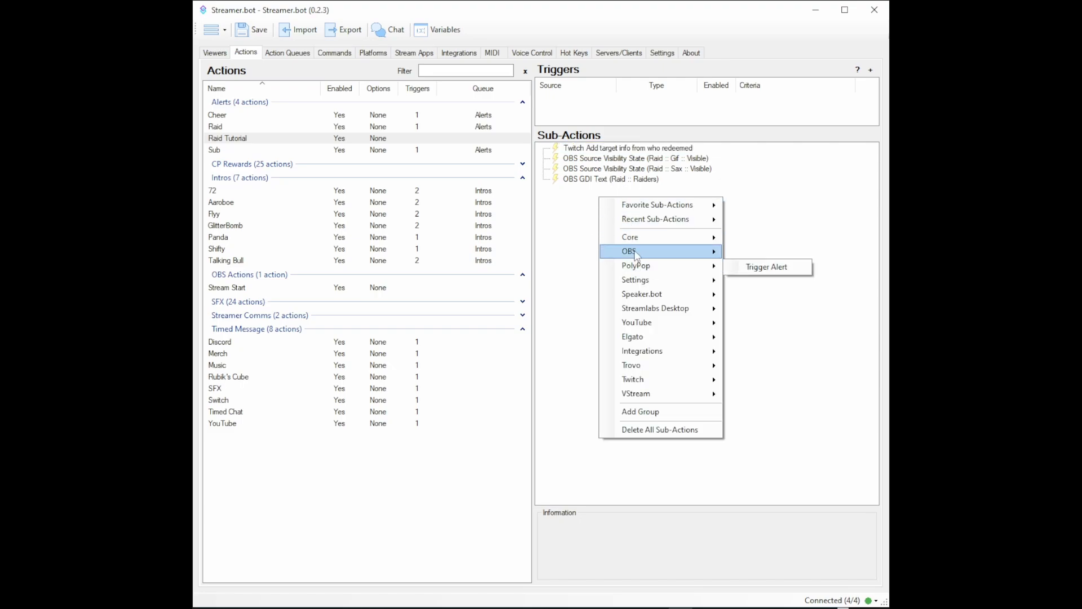
mouse_move(635, 252)
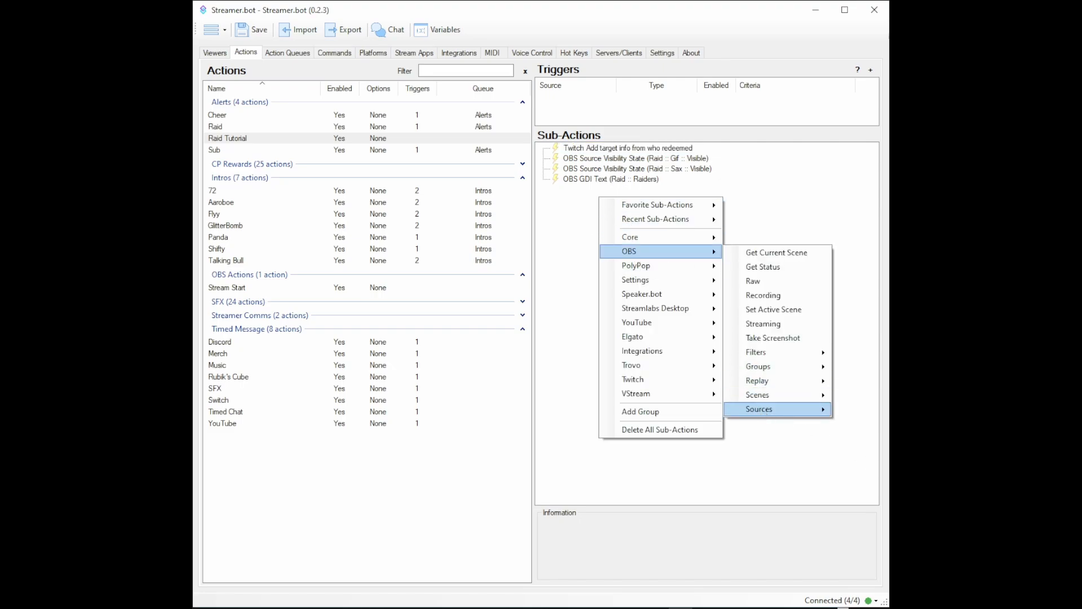
click(742, 397)
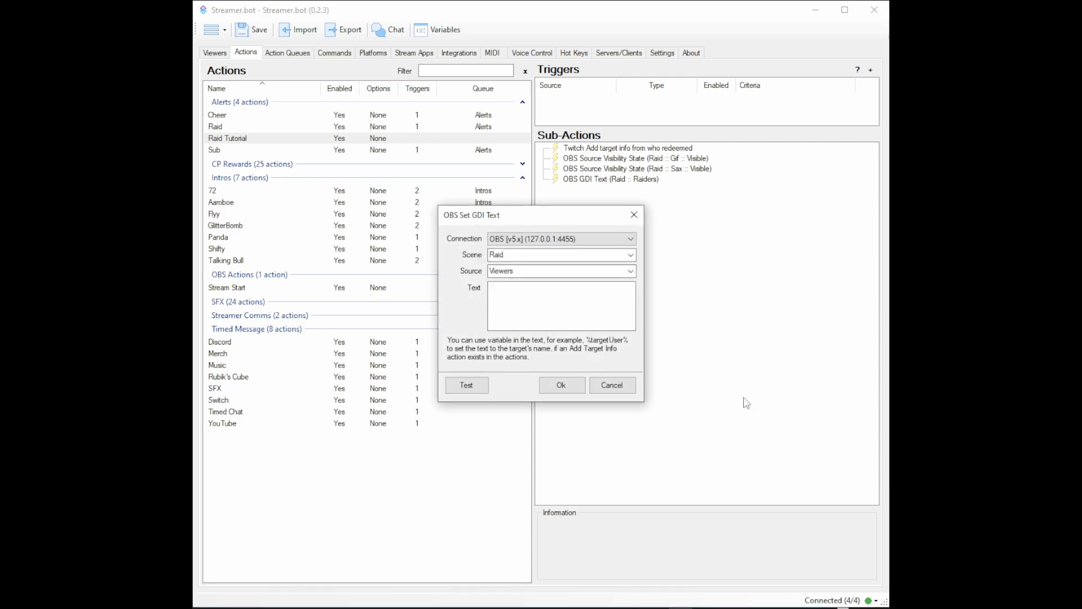
click(630, 271)
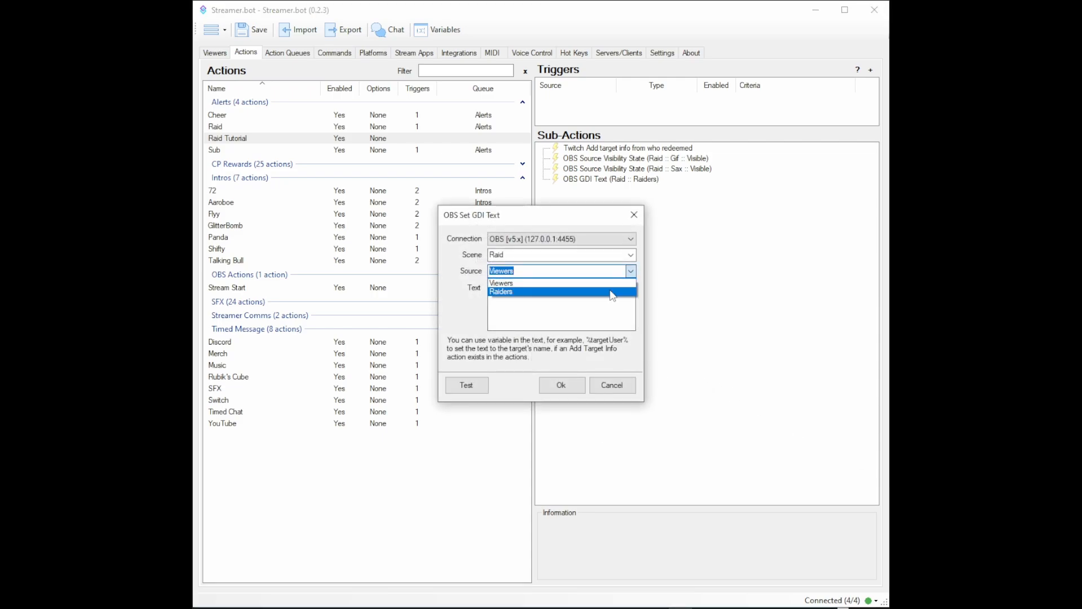
click(619, 284)
click(577, 296)
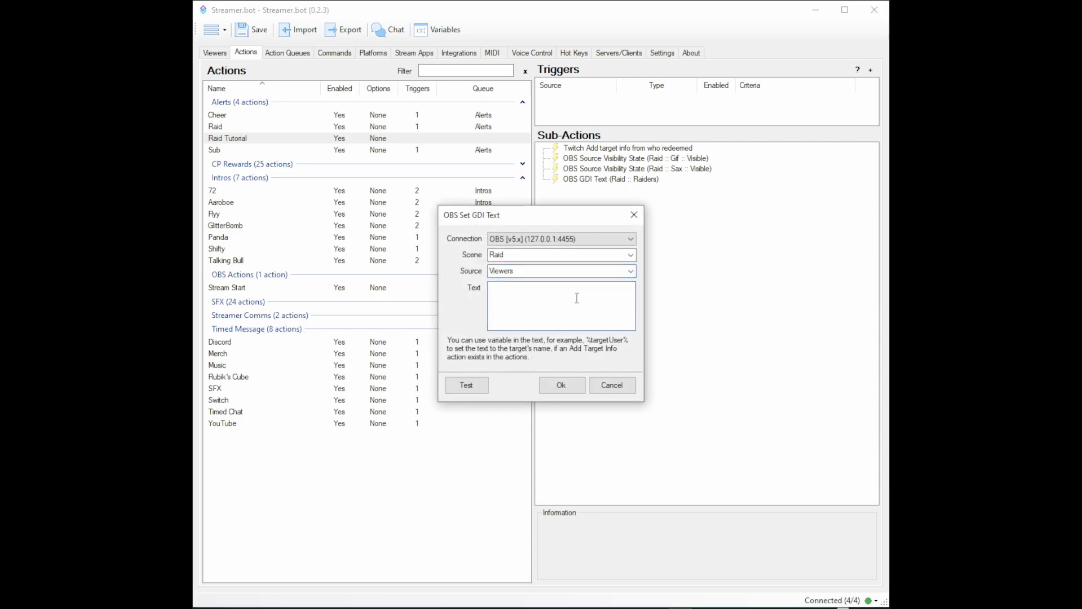
text(%vuewers%)
key(BackSpace)
key(BackSpace)
key(BackSpace)
key(BackSpace)
key(BackSpace)
key(BackSpace)
key(BackSpace)
key(BackSpace)
key(BackSpace)
text(%viewers% viewers!!!)
click(562, 385)
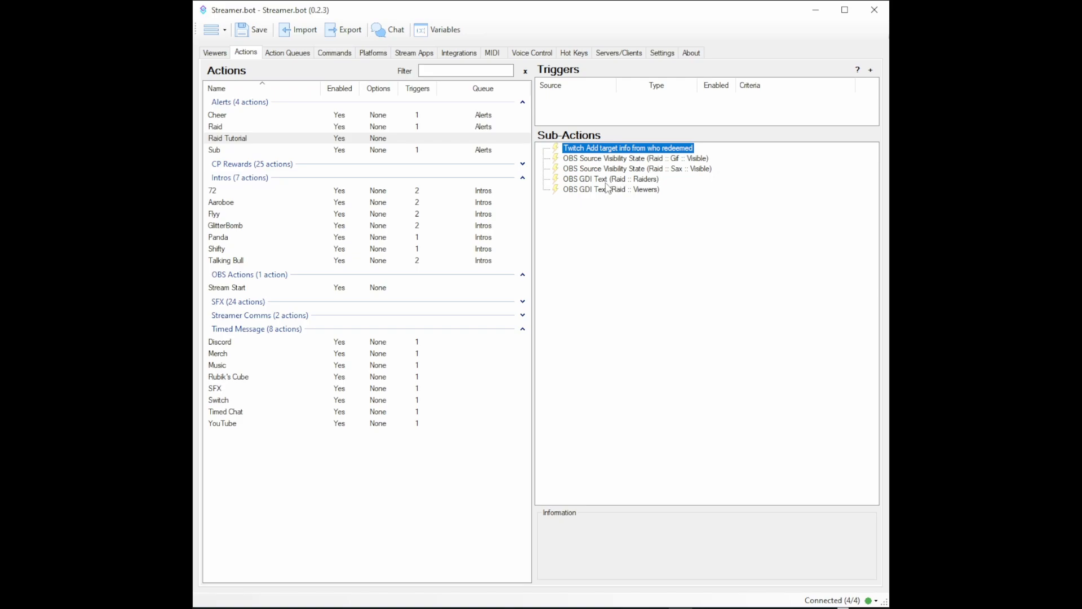
Step: Add an OBS Set Source Visibility State sub-action that makes the Raiders source in the Raid scene visible
right_click(583, 201)
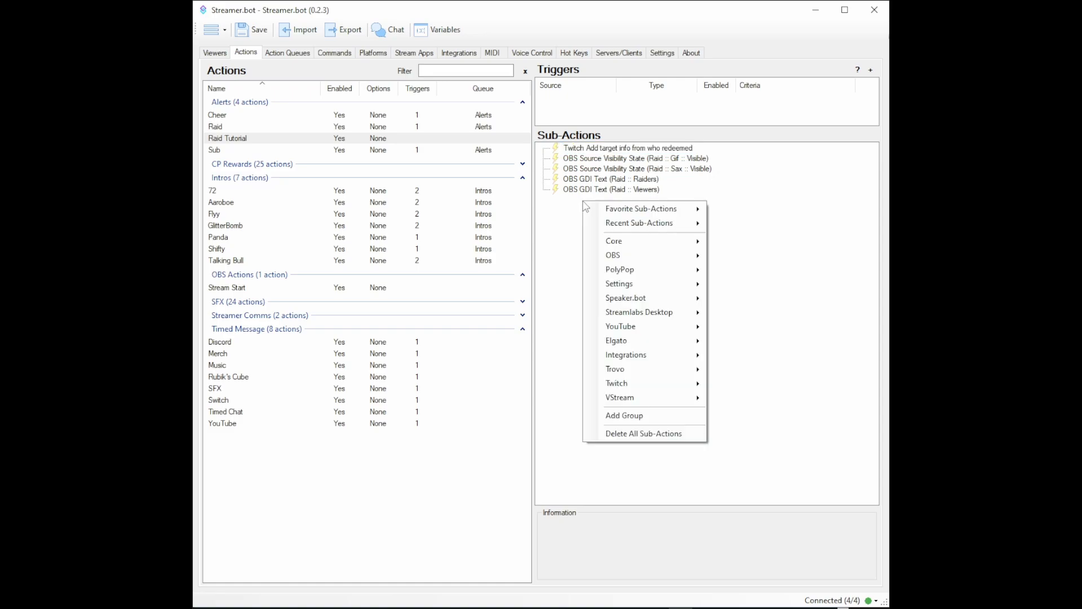
mouse_move(615, 258)
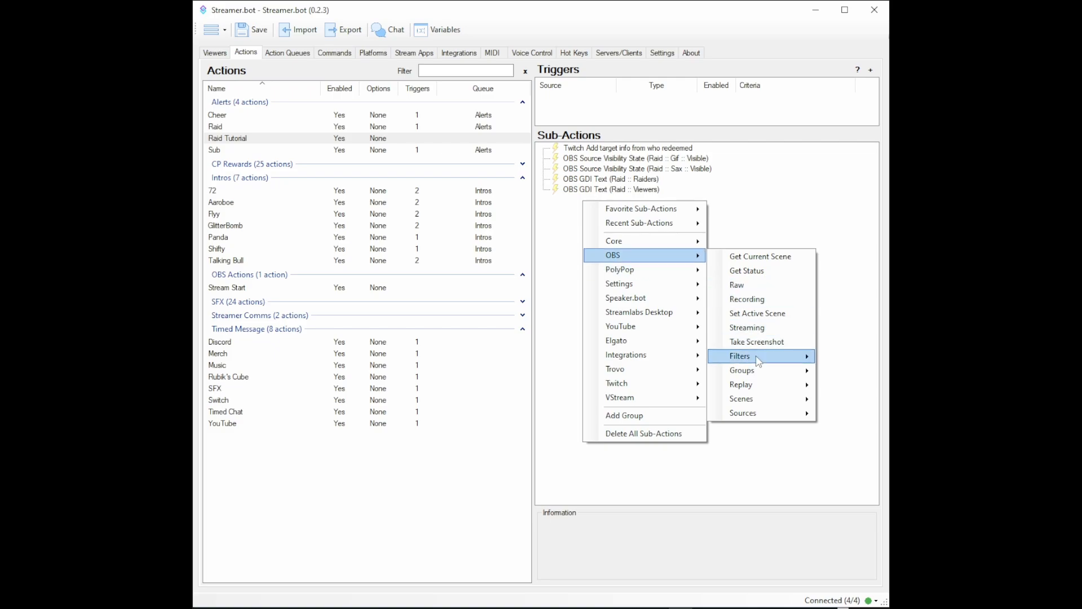
mouse_move(749, 413)
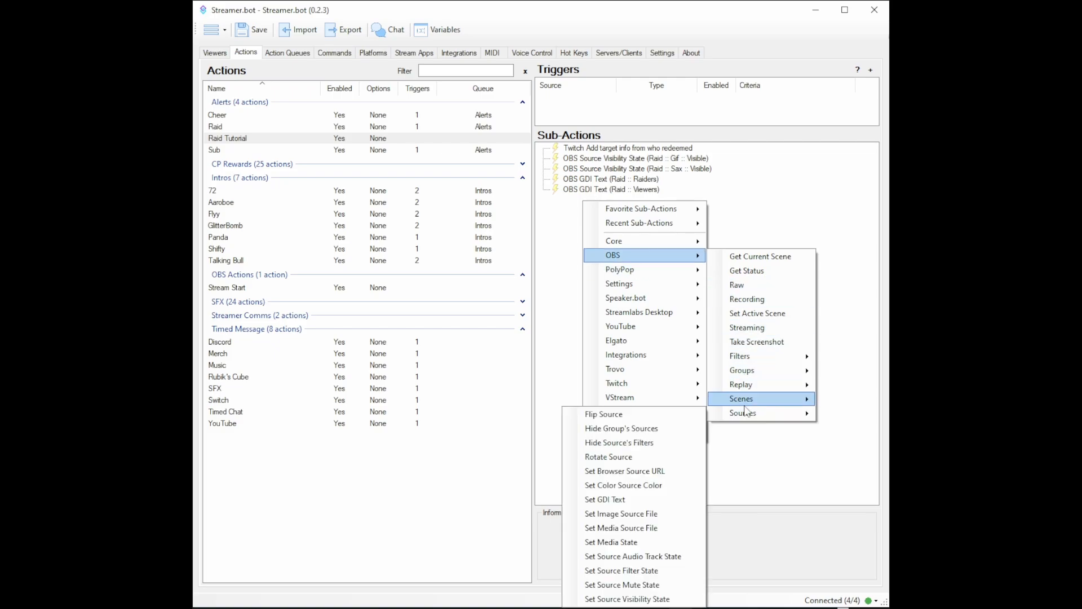
click(627, 598)
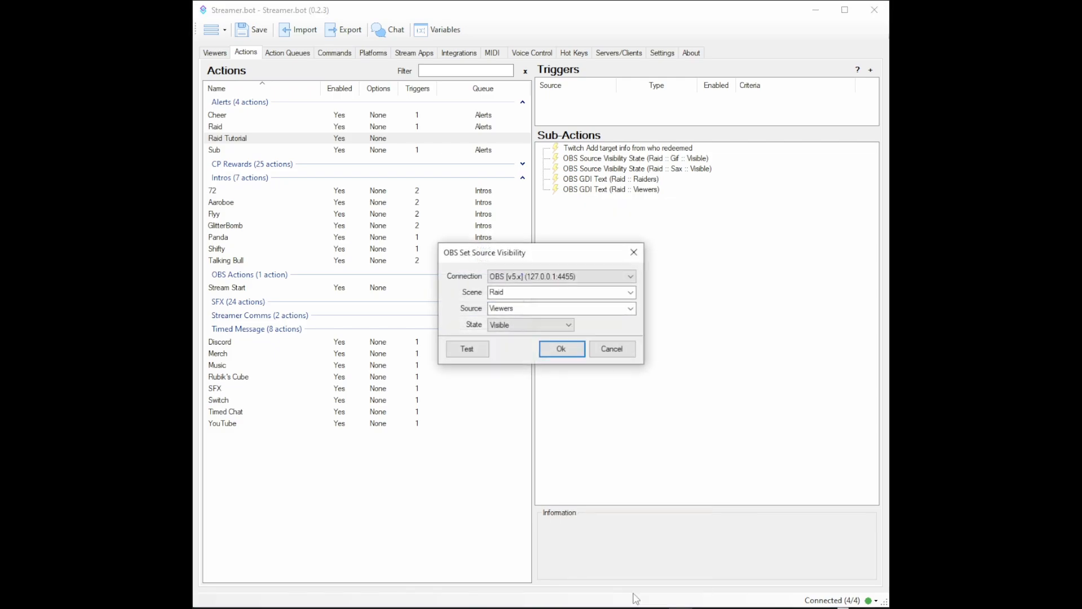
click(630, 308)
click(601, 330)
click(565, 353)
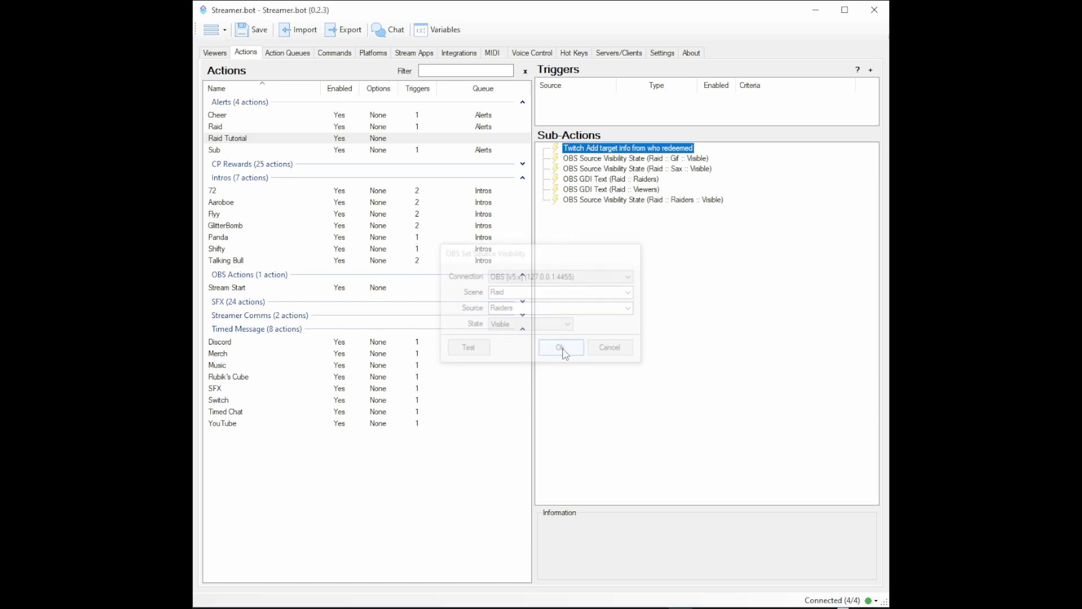
Step: Add an OBS Set Source Visibility State sub-action that makes the Viewers source in the Raid scene visible
right_click(595, 213)
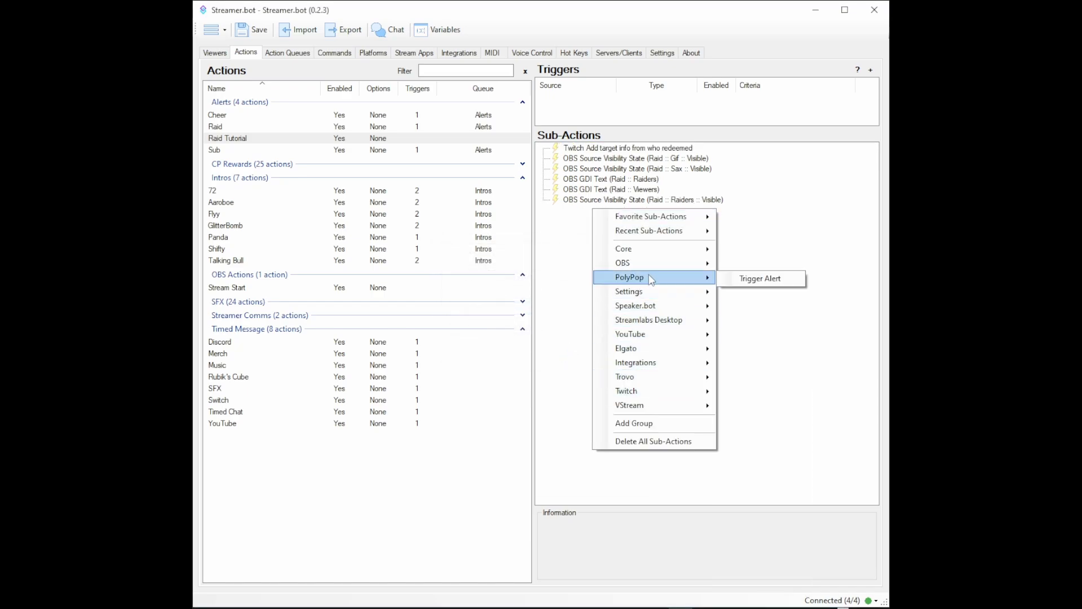
mouse_move(650, 269)
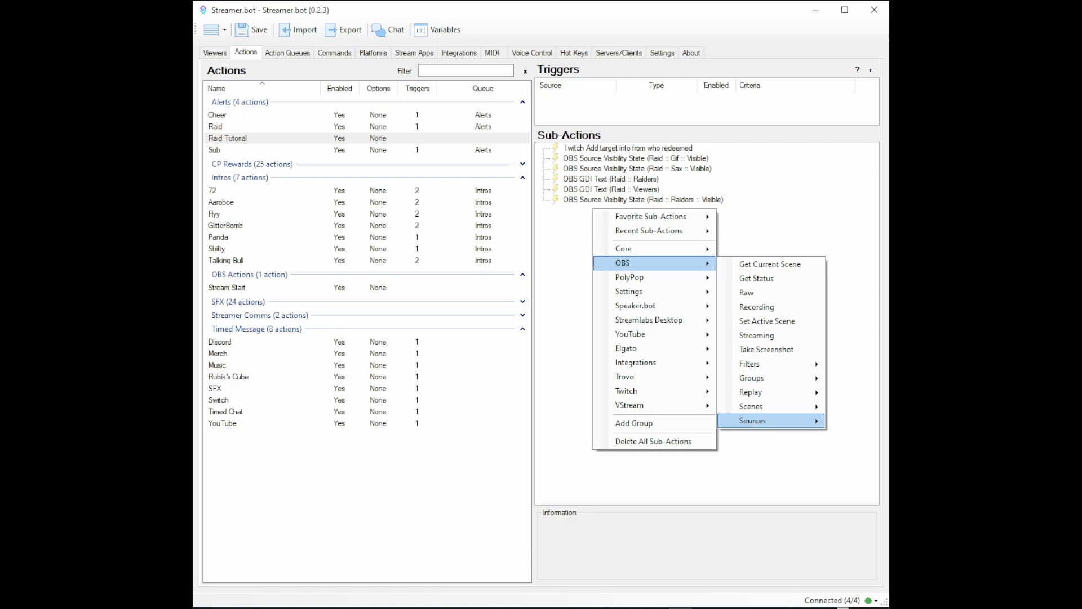
click(706, 531)
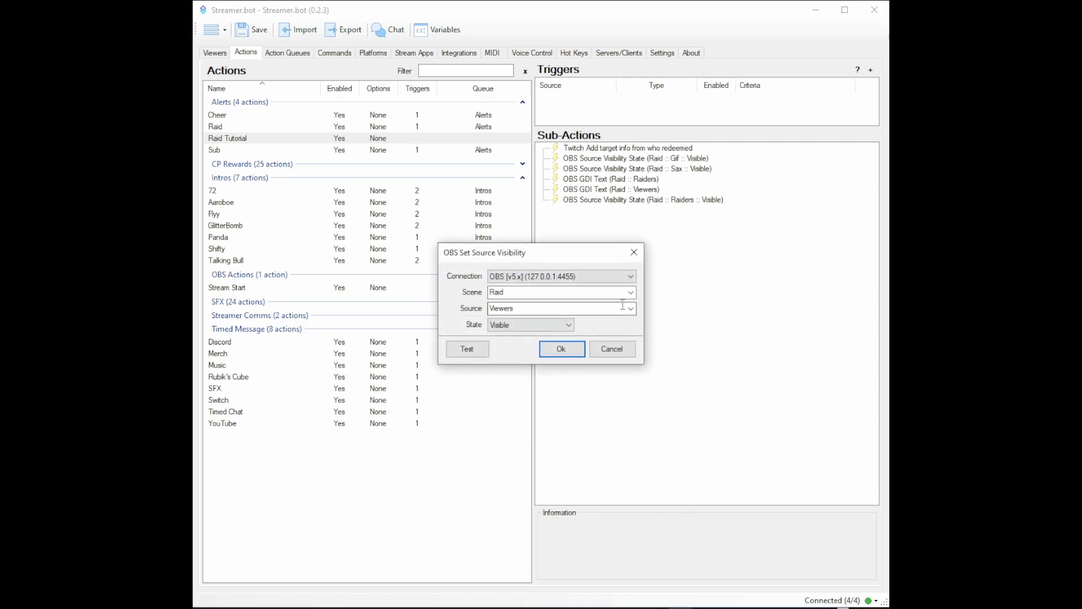
click(561, 348)
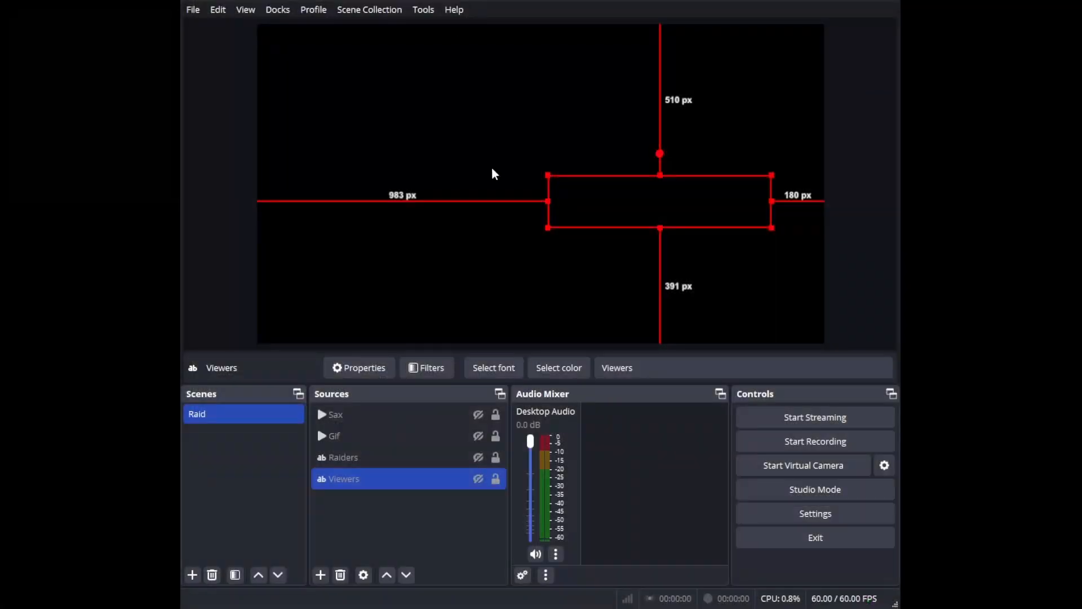
Step: Check the Sax source's playback length in OBS and add a 14000 ms Delay sub-action to Raid Tutorial in Streamer.bot
ctrl+click(391, 436)
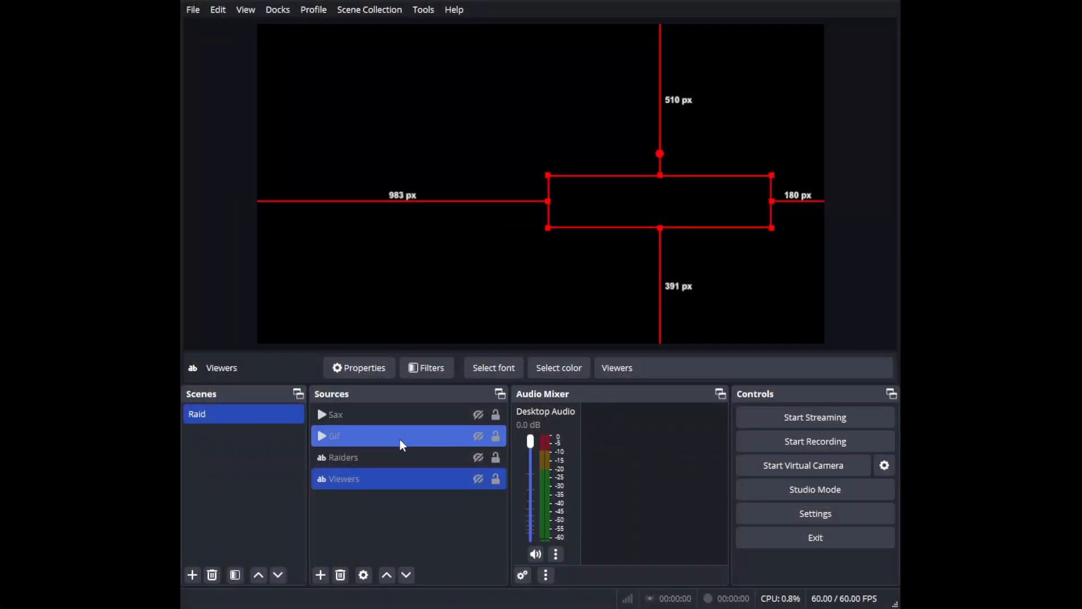
click(396, 419)
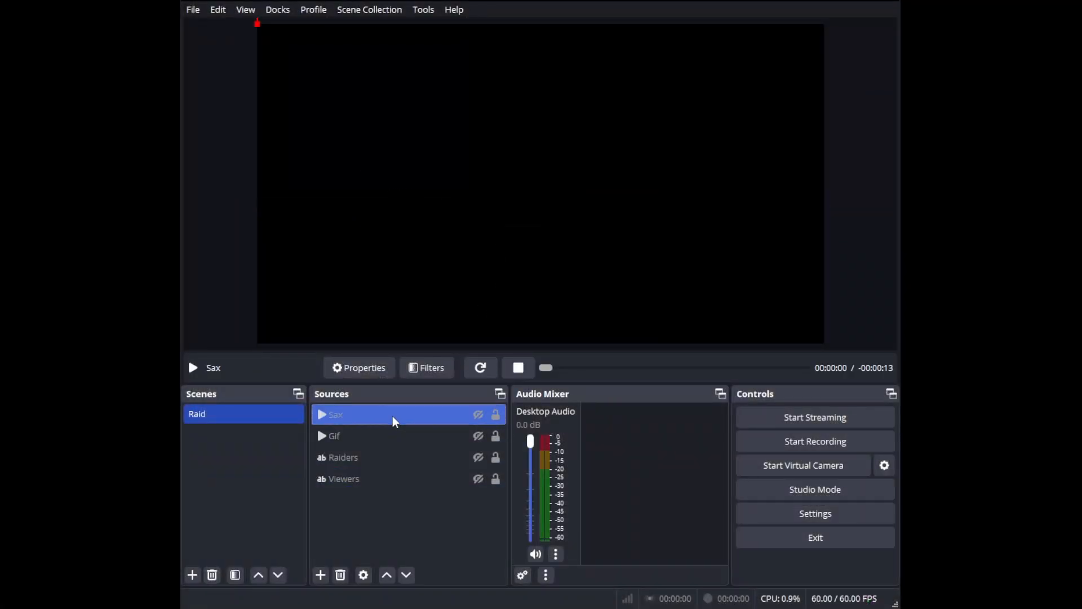
ctrl+click(381, 437)
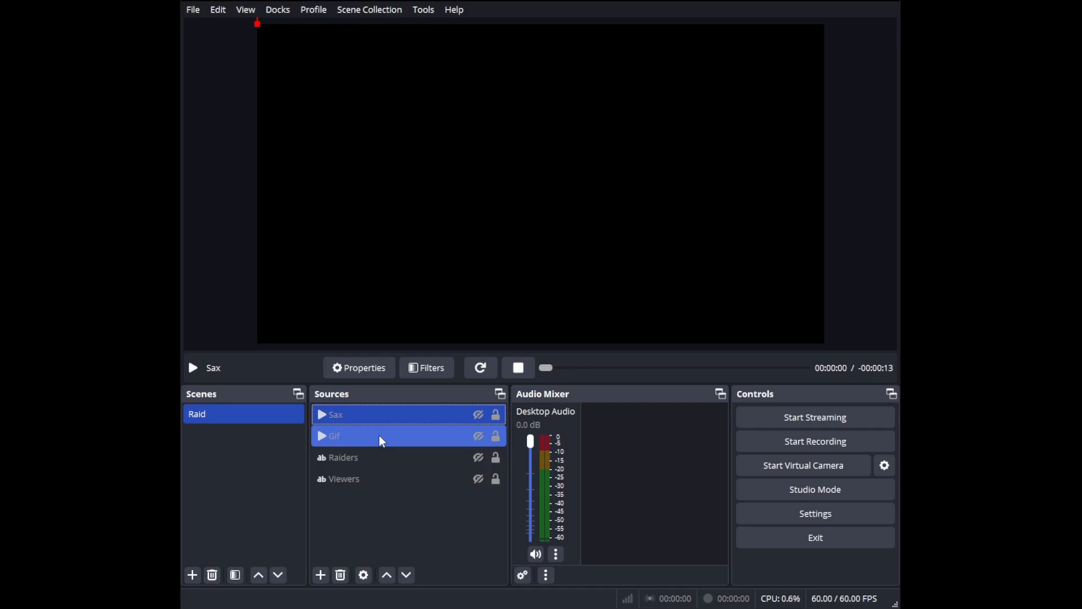
ctrl+click(380, 438)
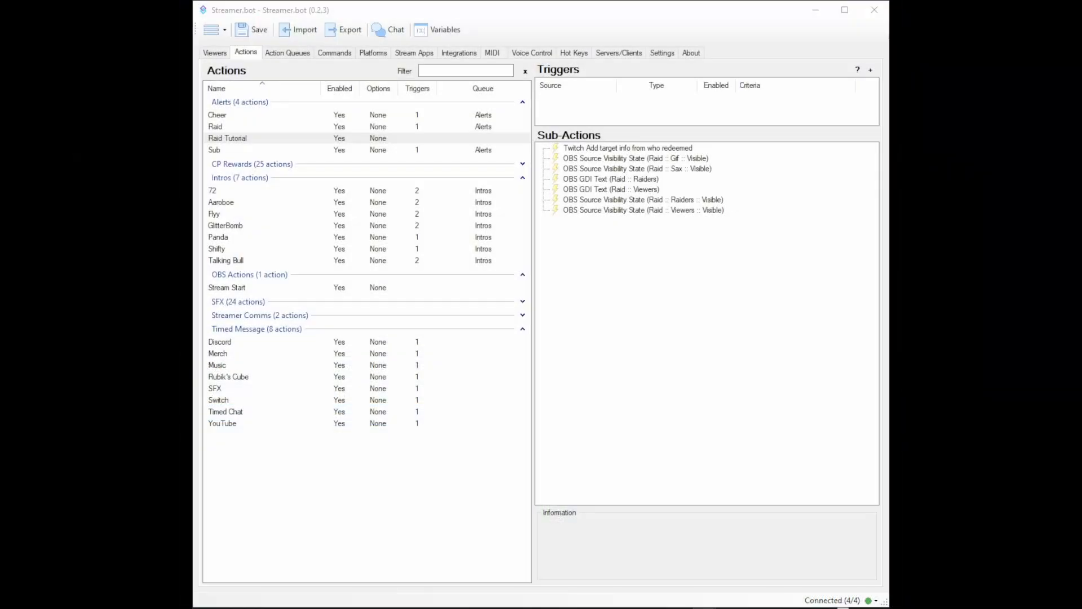
right_click(571, 226)
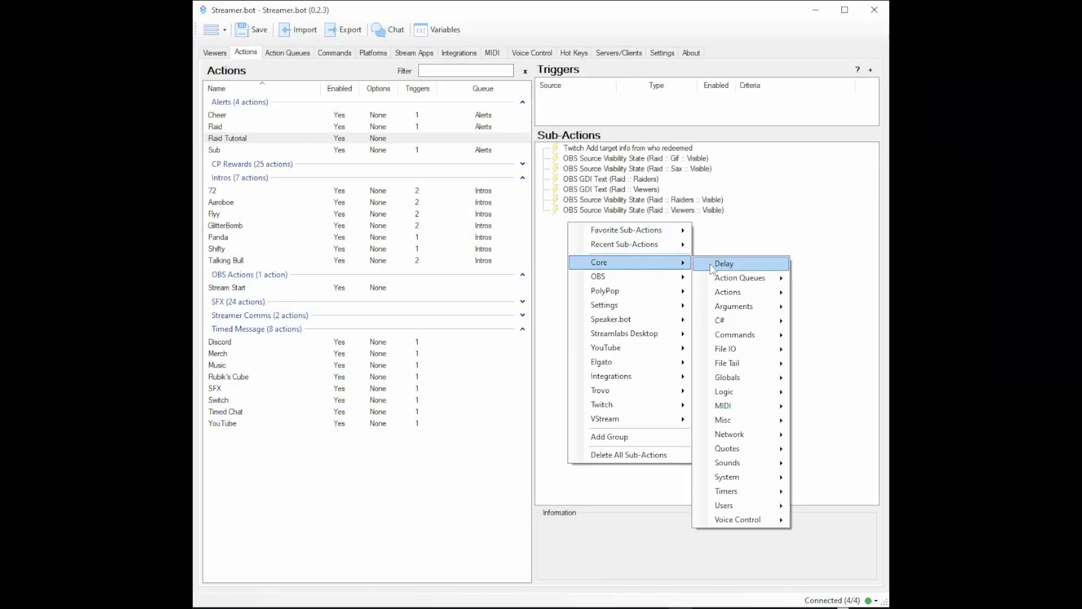
click(712, 265)
text(14000)
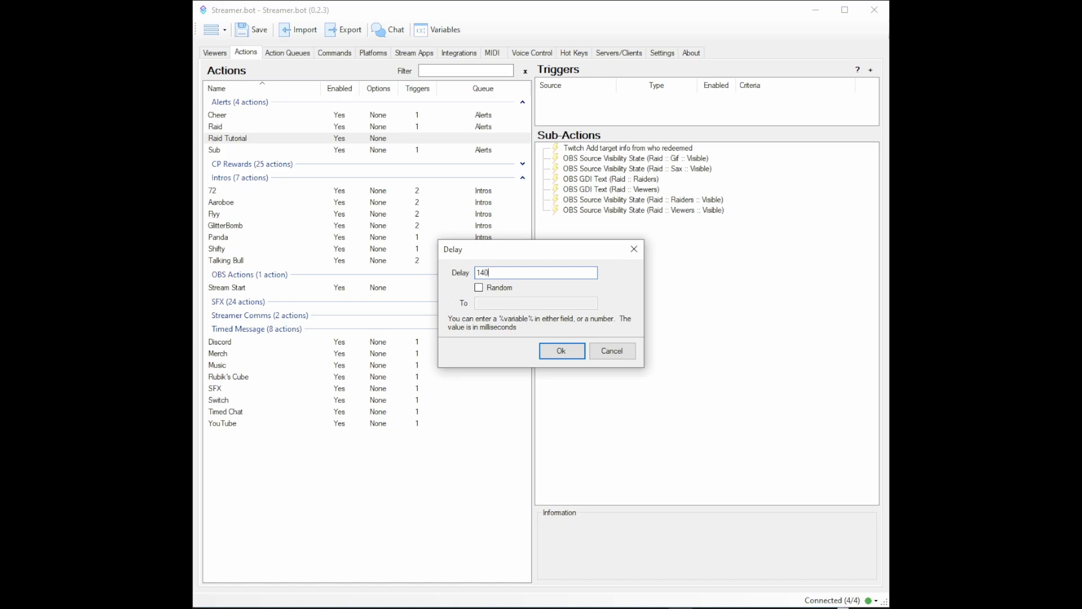
click(561, 351)
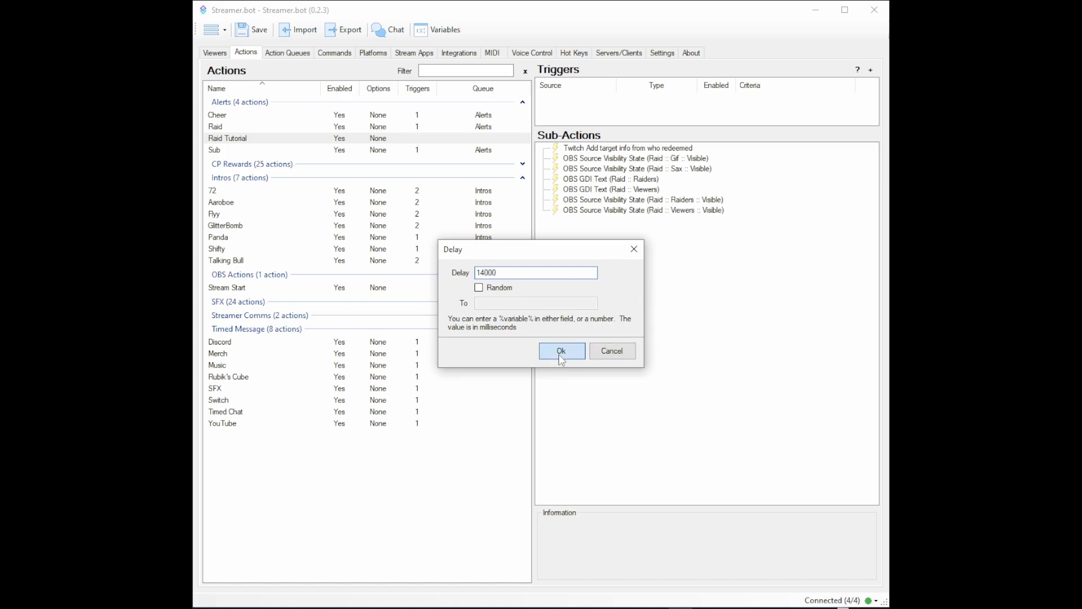
click(631, 160)
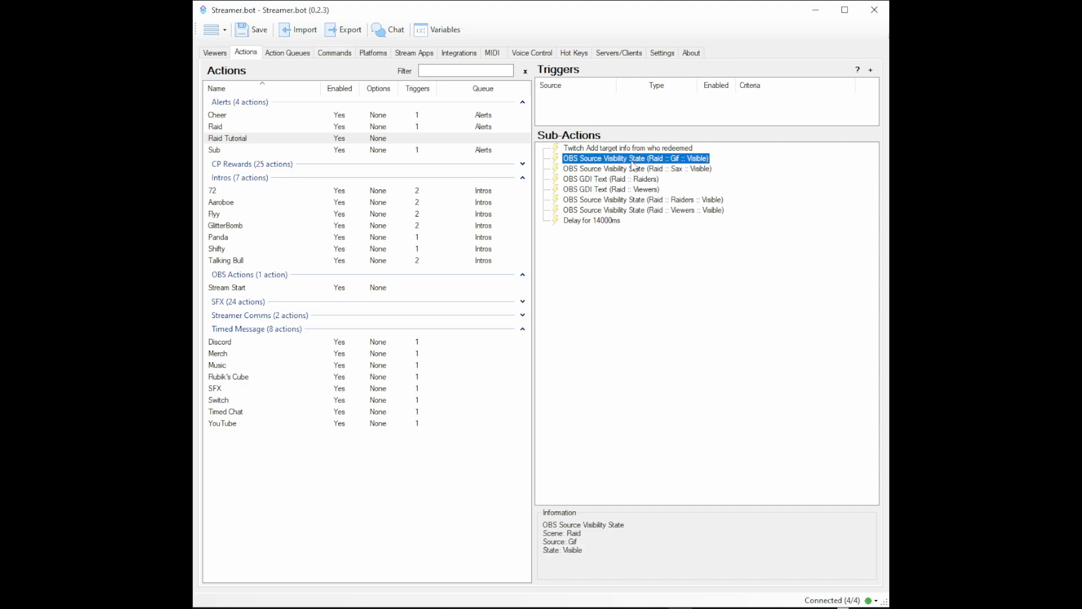
right_click(590, 230)
mouse_move(620, 284)
click(742, 453)
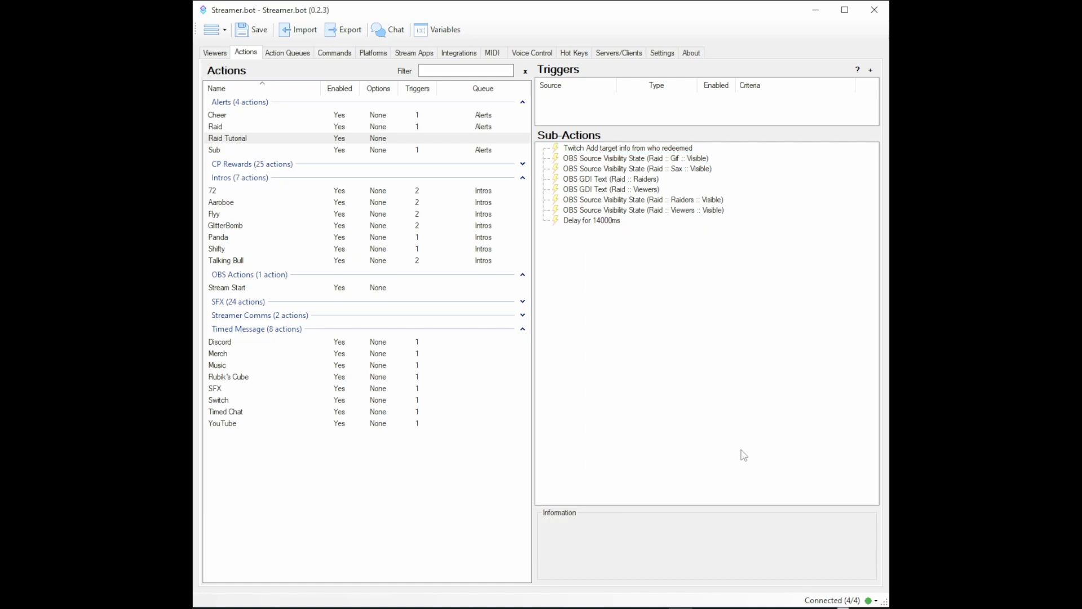
Step: Add an OBS Set Source Visibility State sub-action that sets the Gif source in the Raid scene to Hidden
right_click(543, 235)
mouse_move(590, 288)
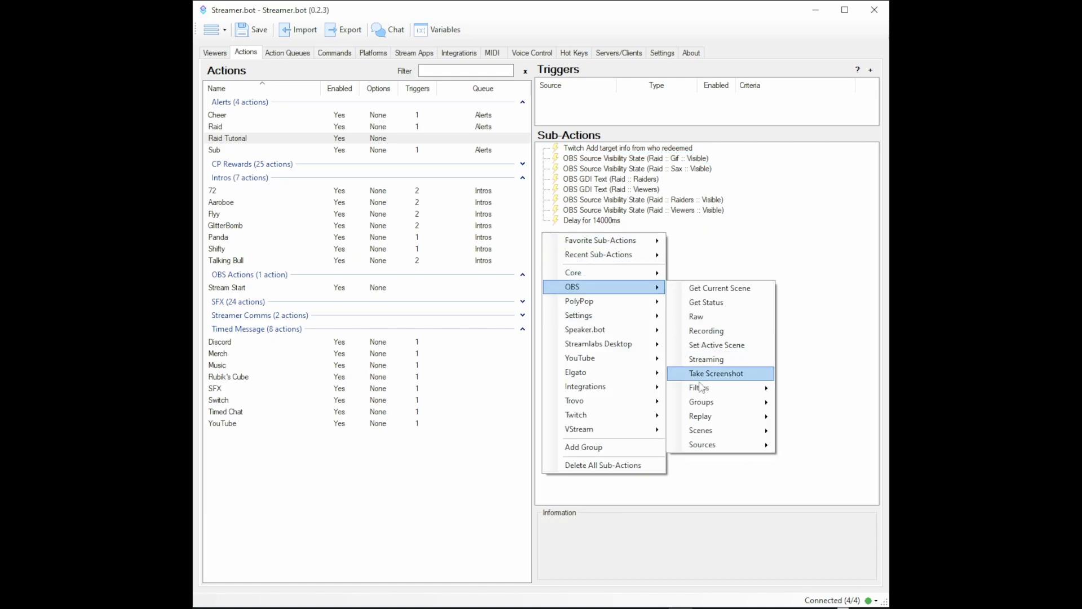
mouse_move(716, 446)
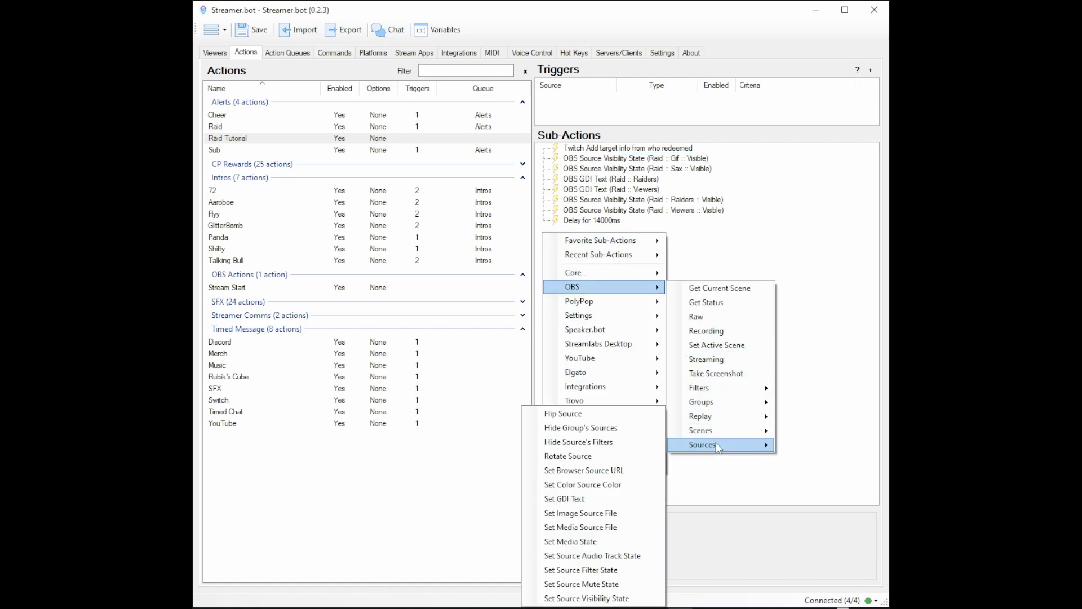
click(617, 597)
click(630, 309)
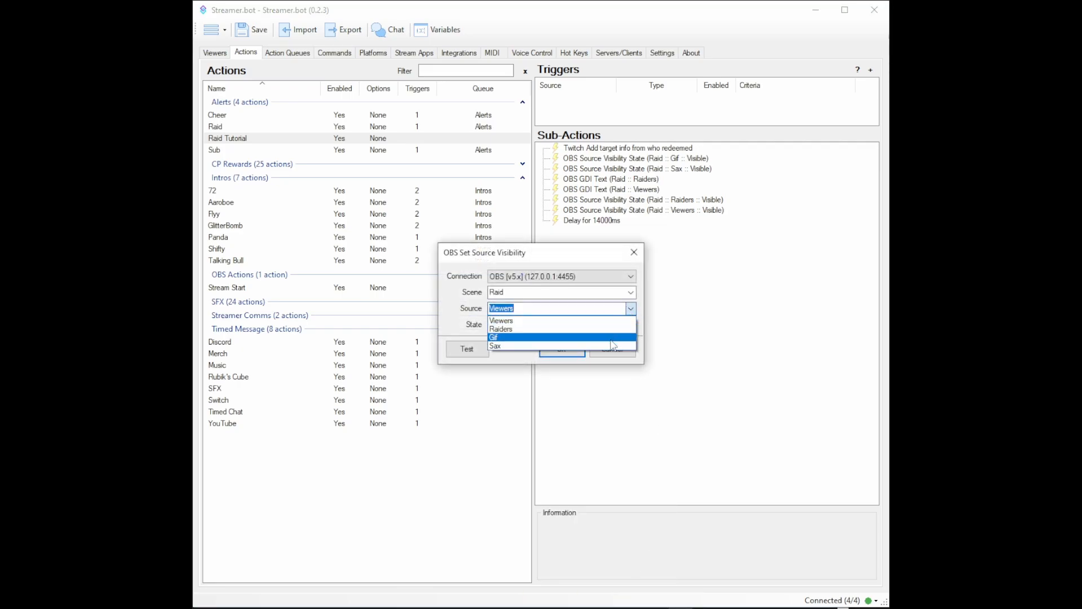
click(502, 337)
click(532, 326)
click(536, 345)
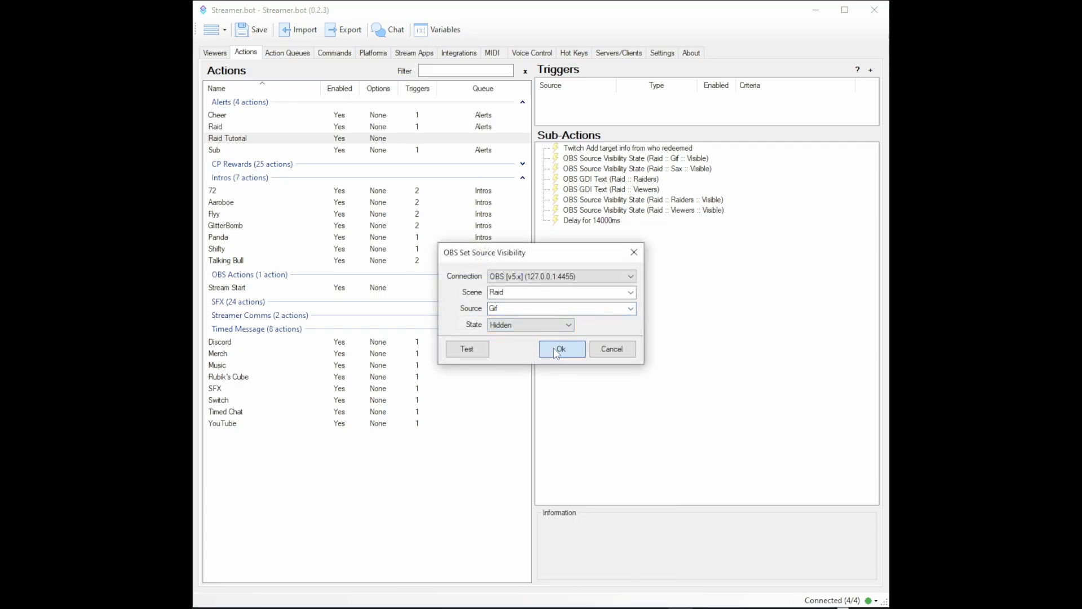
click(561, 349)
Step: Duplicate the Sax source's visibility sub-action and set the copy's state to Hidden
click(618, 169)
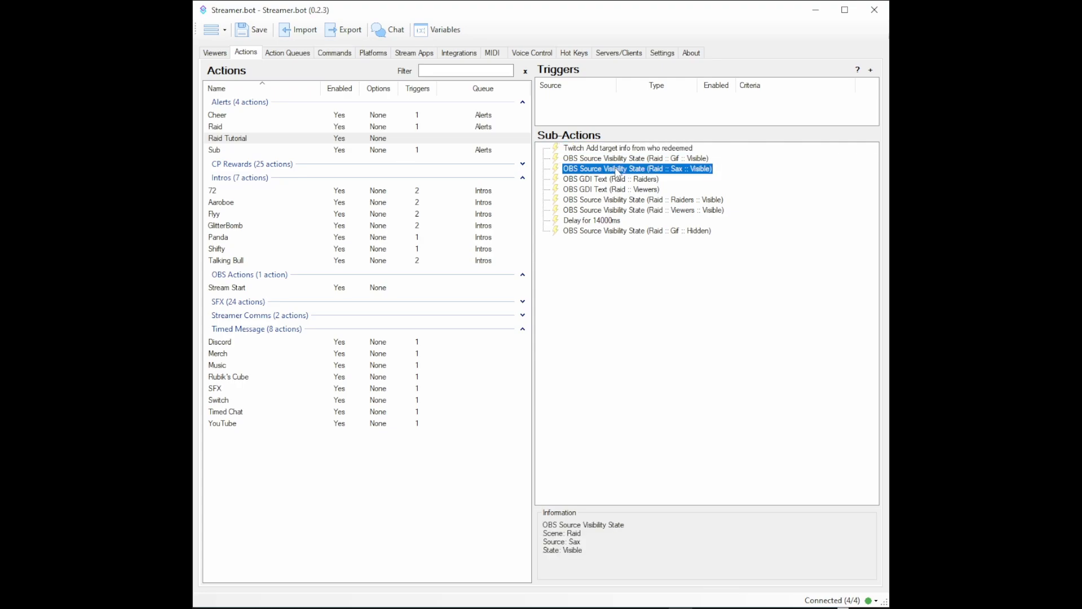
right_click(618, 169)
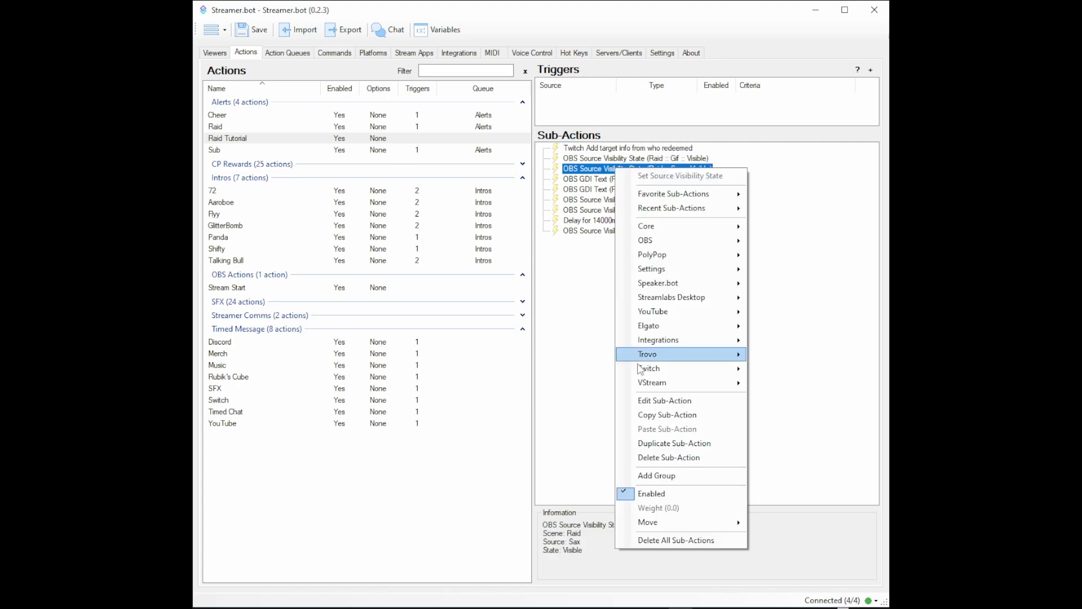
click(651, 450)
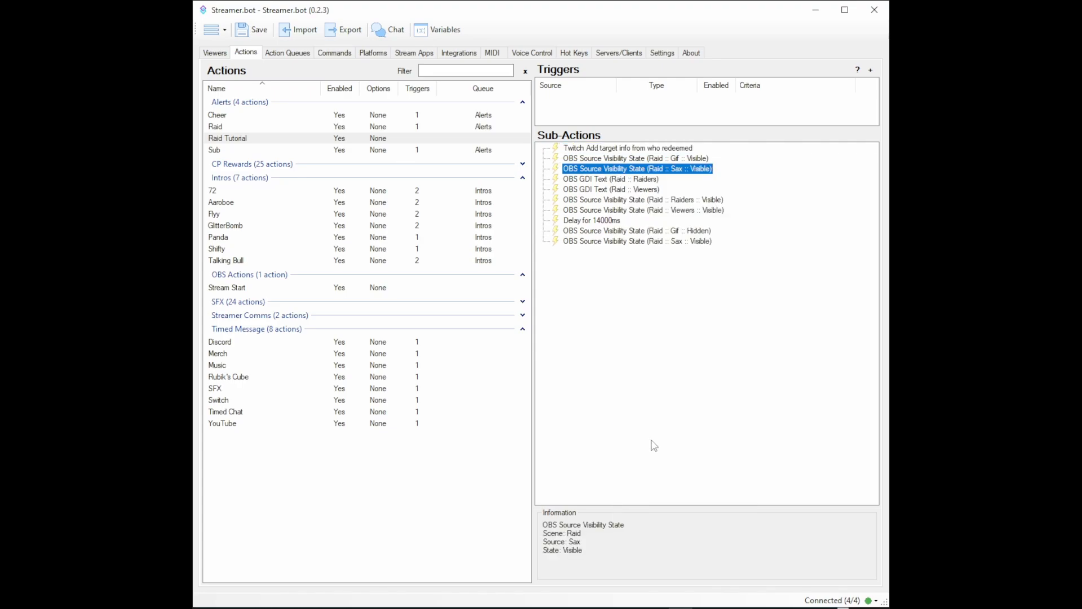
double_click(633, 241)
click(552, 327)
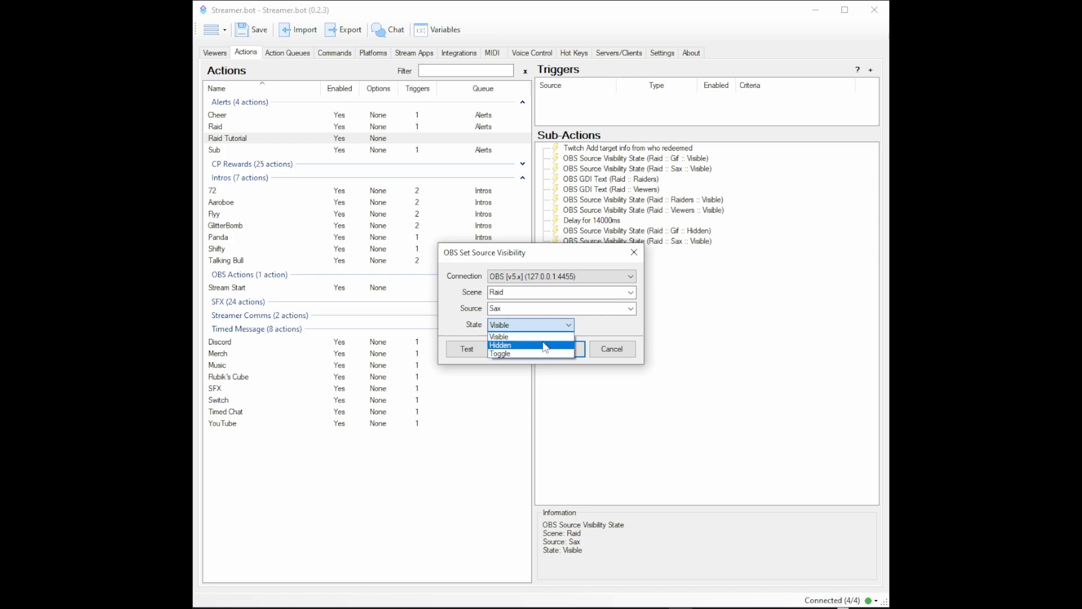
click(546, 345)
click(560, 348)
Step: Duplicate the Raiders source's visibility sub-action and set the copy's state to Hidden
click(617, 200)
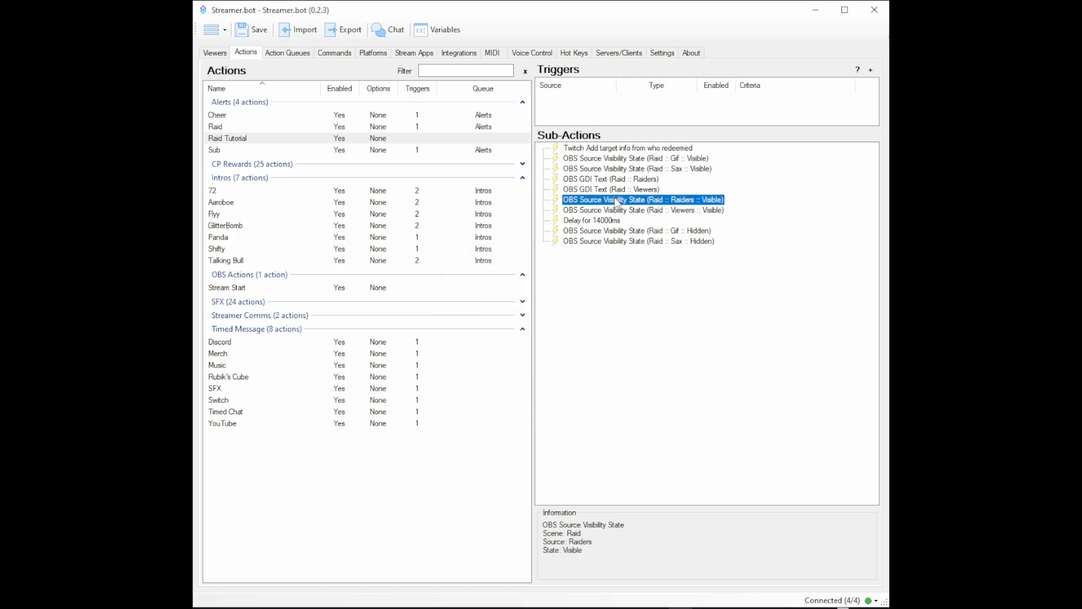
right_click(616, 199)
click(665, 472)
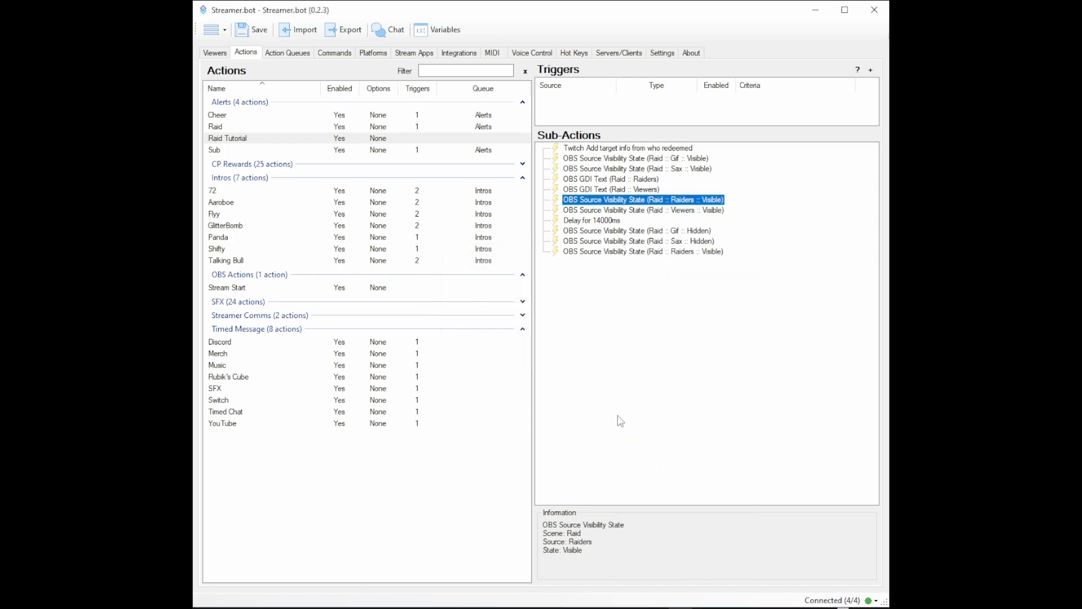
double_click(612, 251)
click(555, 326)
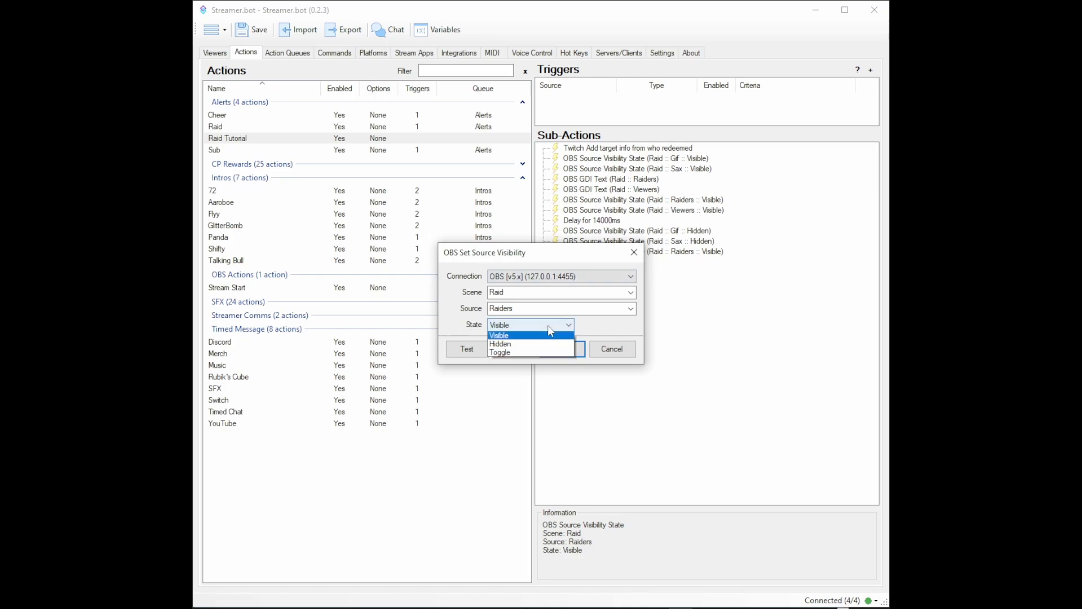
click(541, 354)
click(539, 325)
click(538, 345)
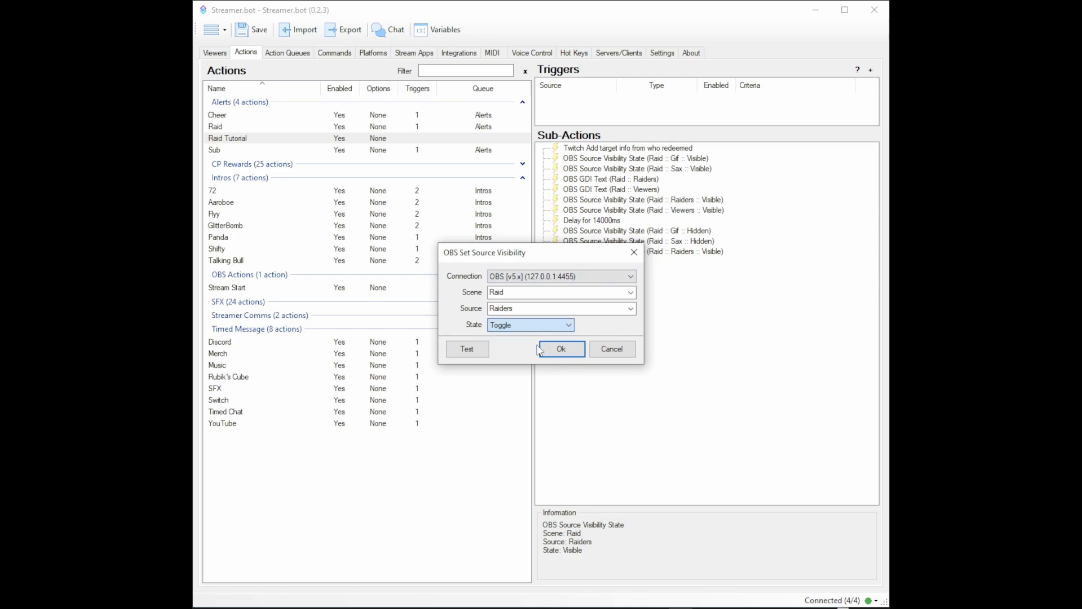
click(561, 349)
Step: Duplicate the Viewers source's visibility sub-action and set the copy's state to Hidden
click(617, 209)
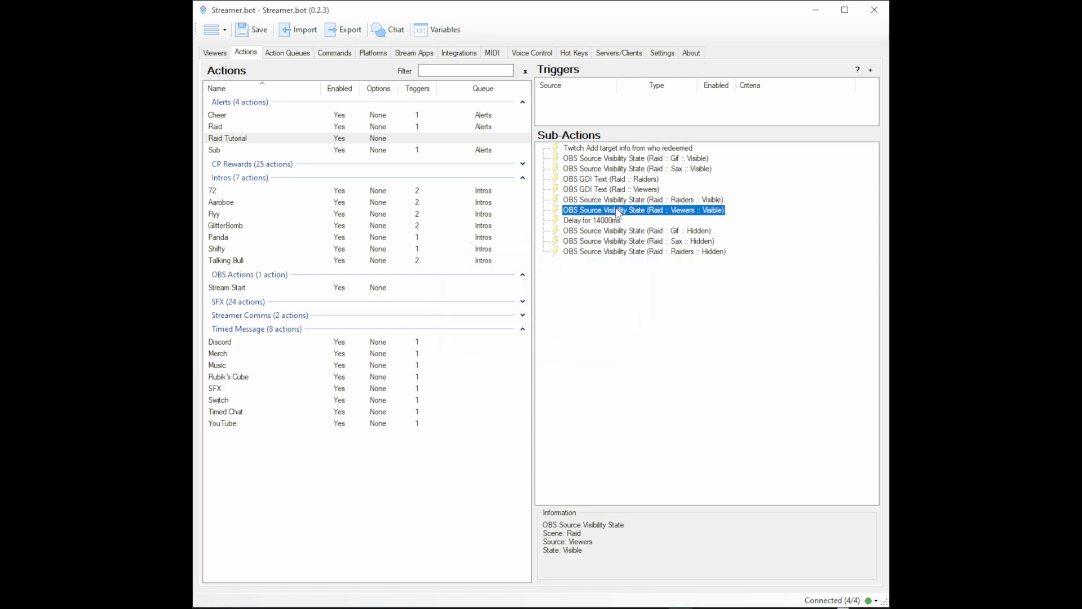
right_click(617, 210)
click(649, 485)
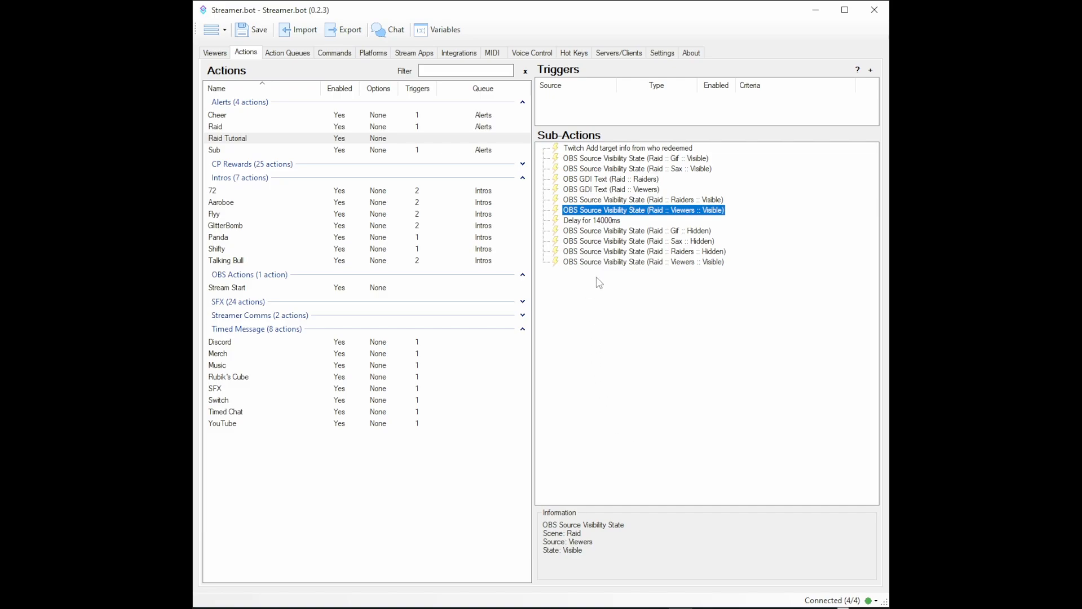
double_click(601, 262)
click(544, 326)
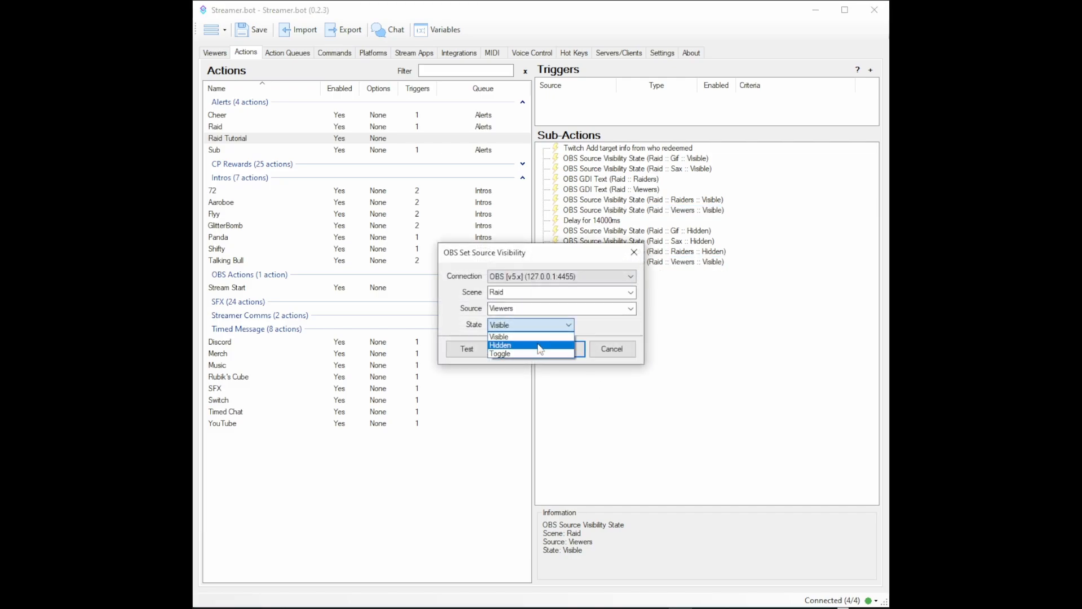
click(545, 339)
click(559, 349)
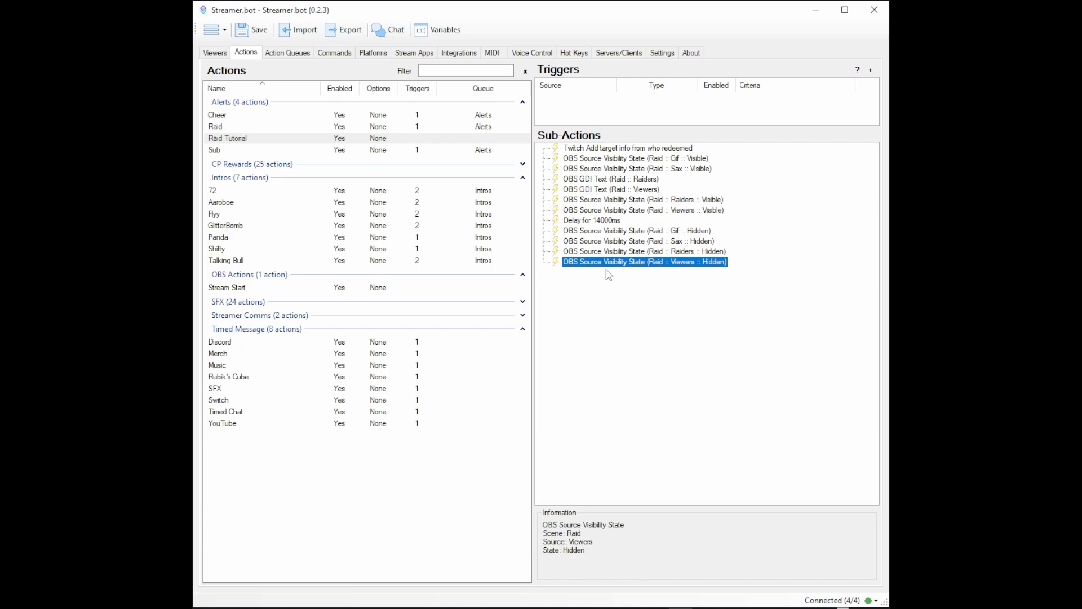
Step: Add a Twitch Raid trigger to Raid Tutorial with a minimum of 0 and a maximum of 5000
right_click(548, 97)
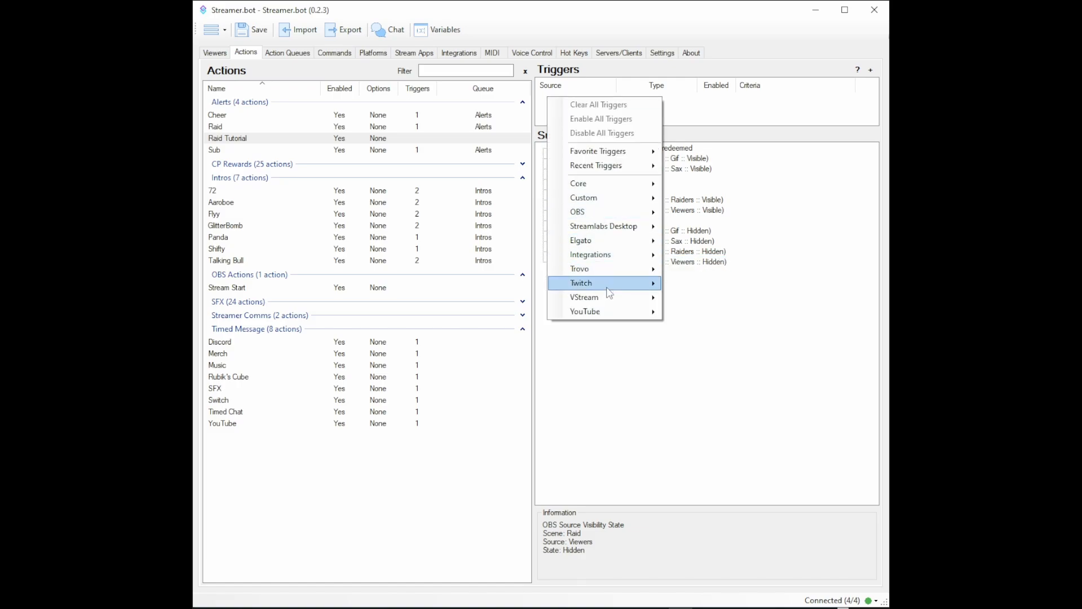
mouse_move(609, 287)
mouse_move(717, 514)
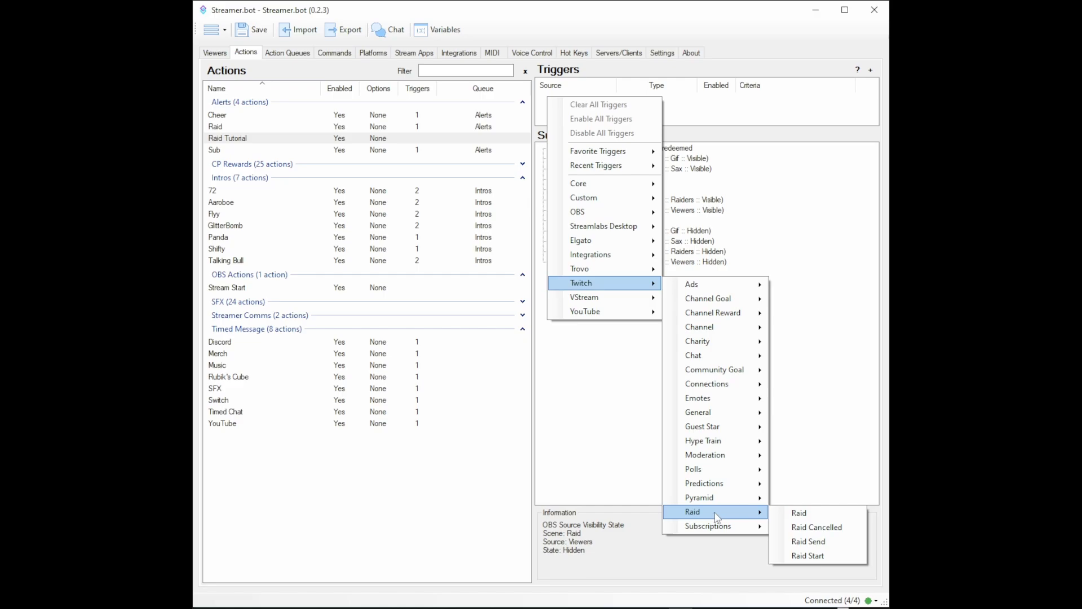
click(800, 514)
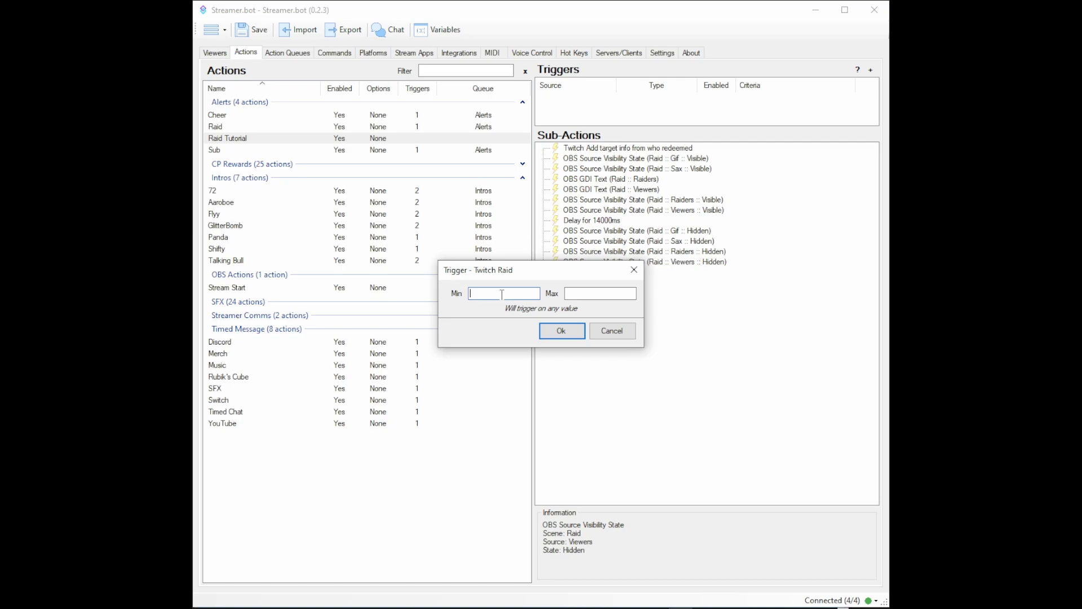
text(0)
click(612, 295)
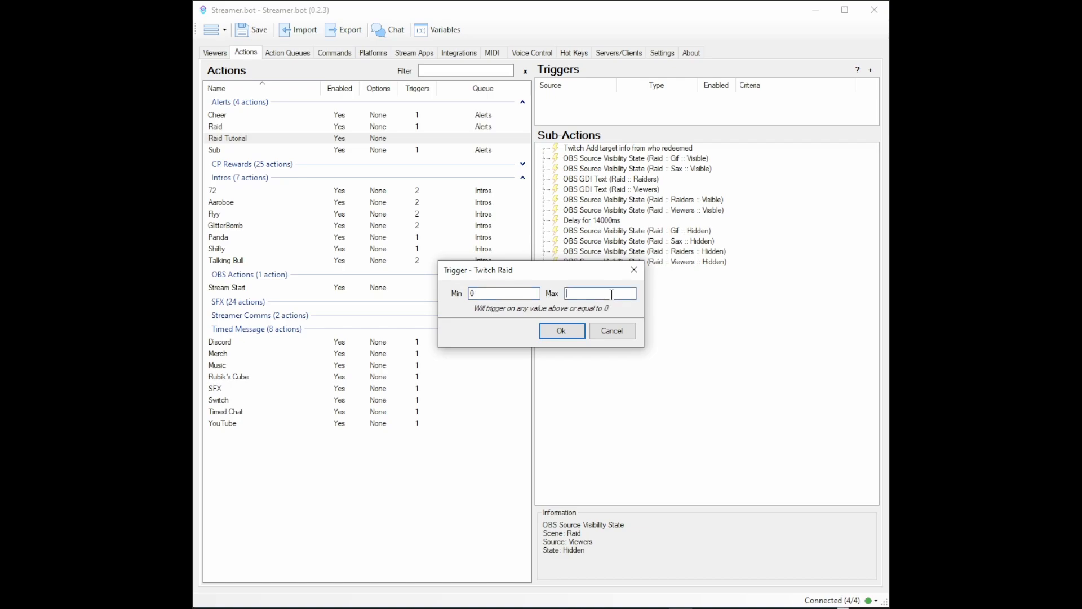
text(5000)
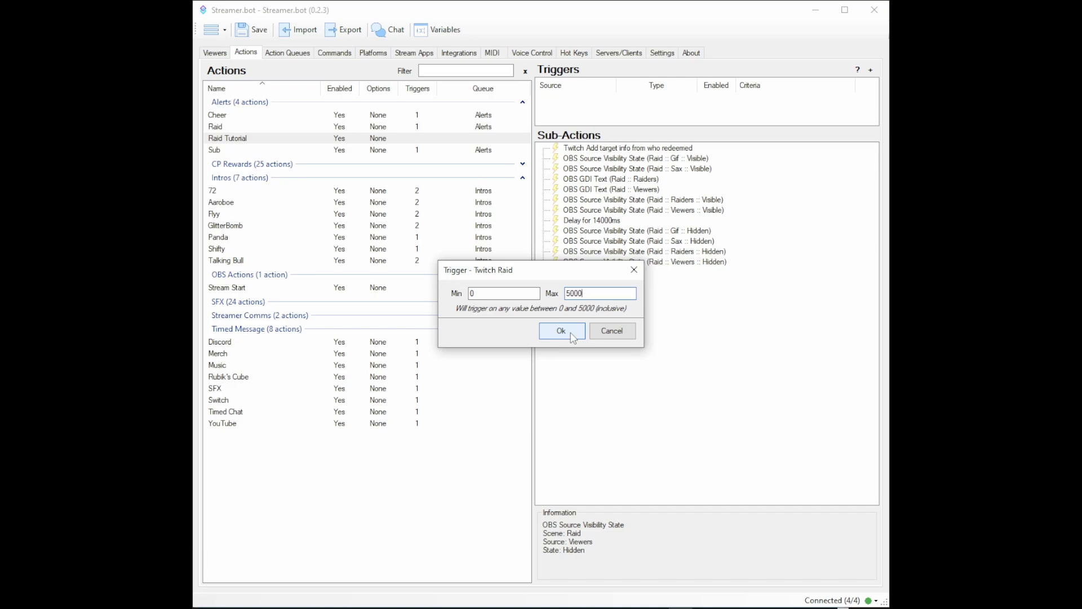
click(573, 338)
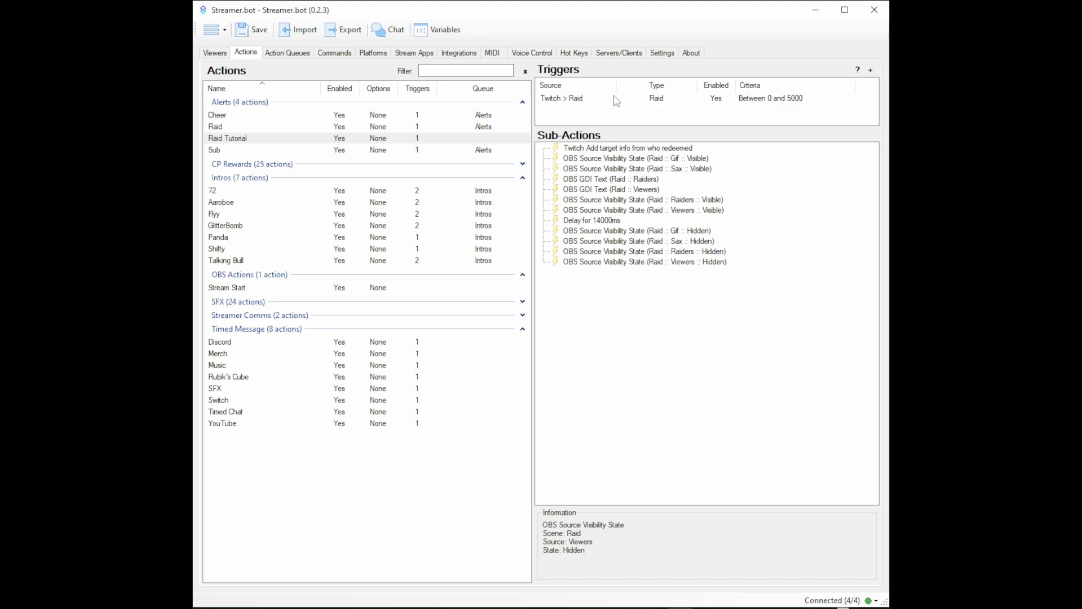
Step: Run a test of the Twitch Raid trigger to play the alert in OBS
right_click(615, 100)
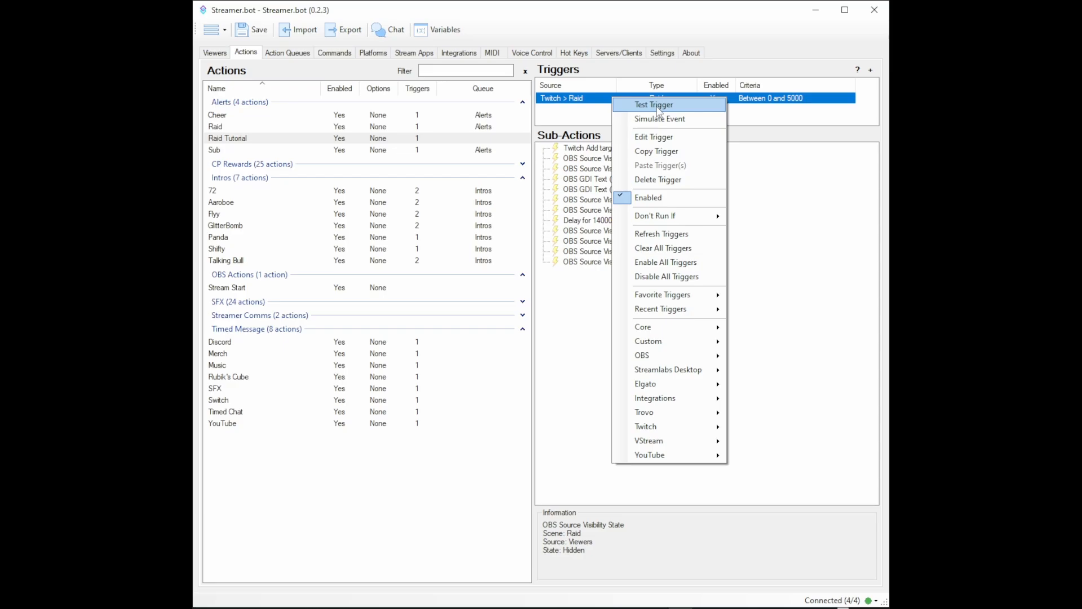
right_click(606, 97)
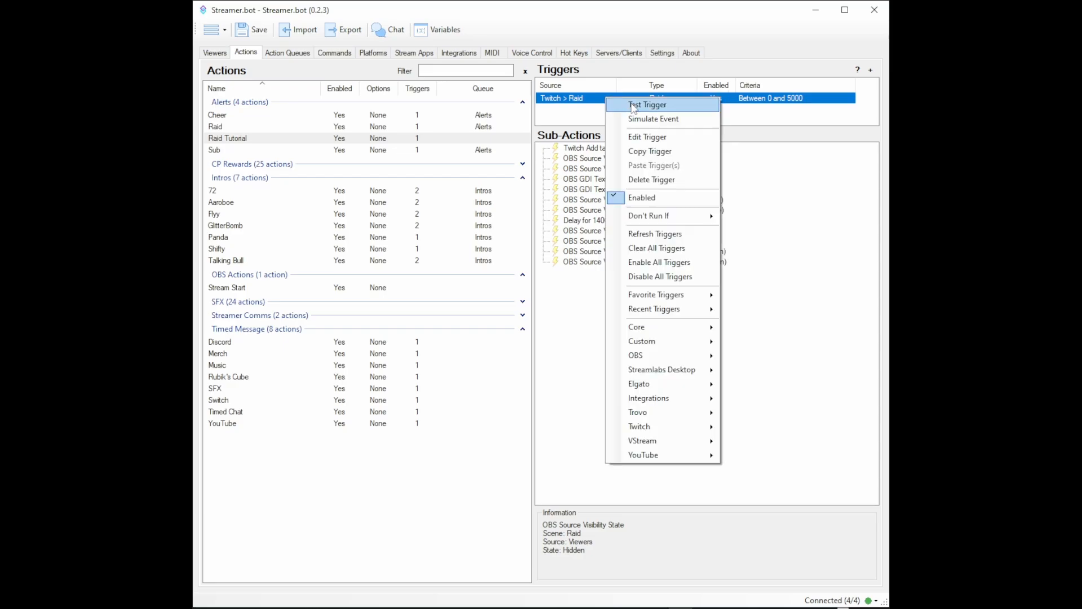
click(633, 106)
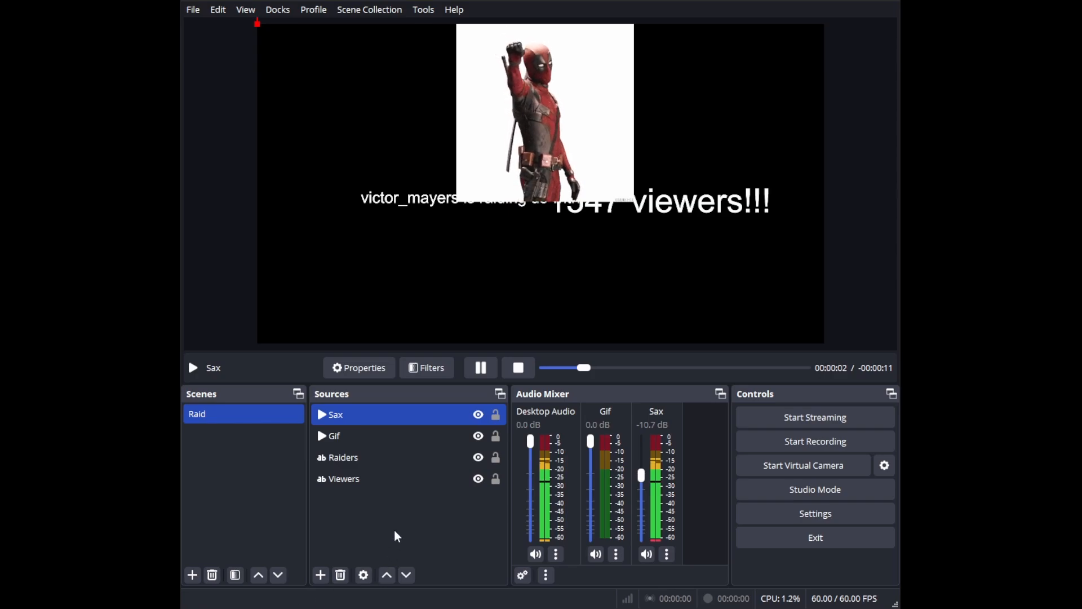
Step: In the OBS preview, move and resize the Raiders and Viewers texts so they stack below the GIF
click(385, 461)
click(383, 459)
drag(411, 208, 400, 237)
drag(639, 202, 658, 228)
drag(794, 259, 747, 243)
drag(669, 235, 574, 279)
drag(463, 235, 565, 227)
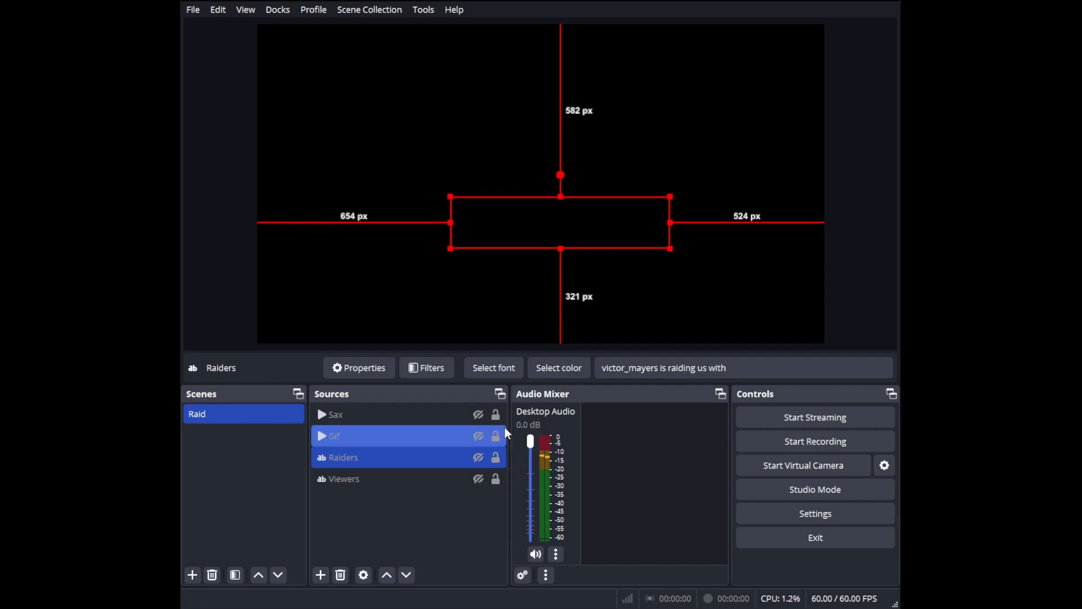
Step: Make the Raiders source visible and center its text horizontally on the canvas
click(479, 458)
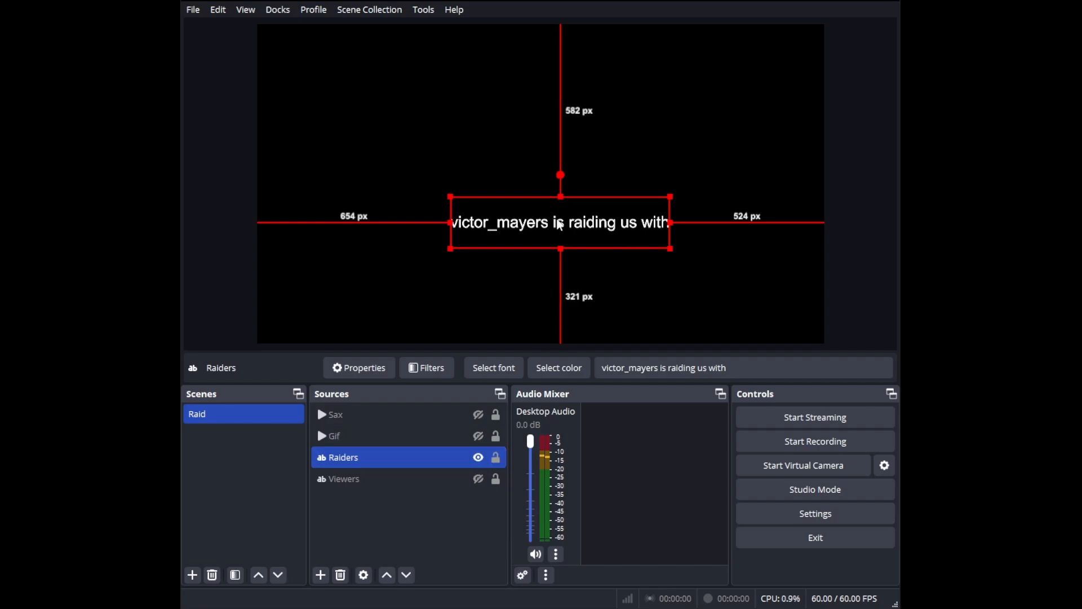
right_click(559, 226)
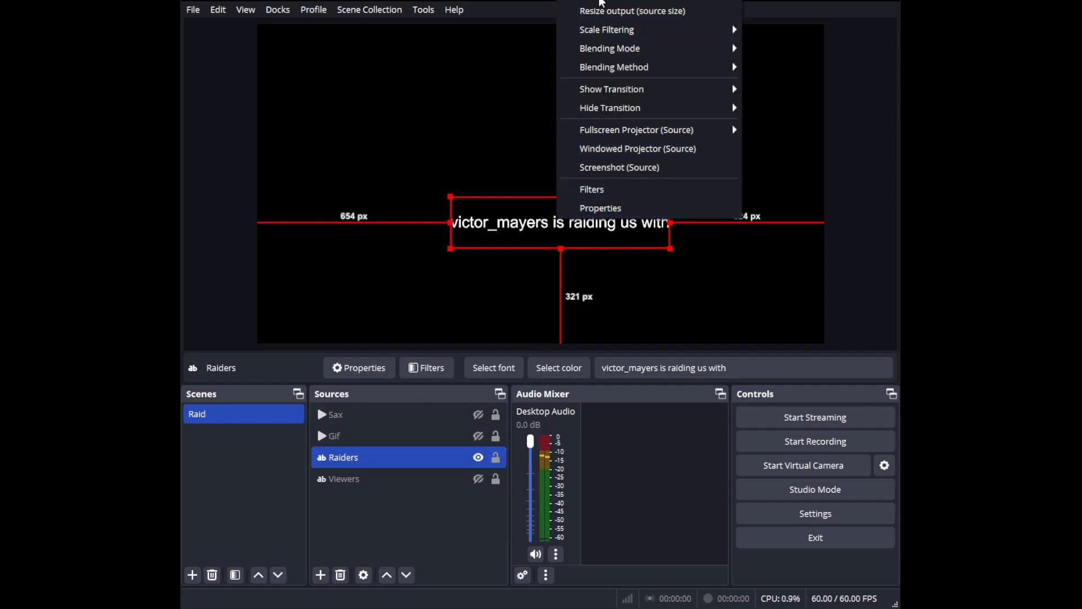
mouse_move(600, 2)
click(492, 242)
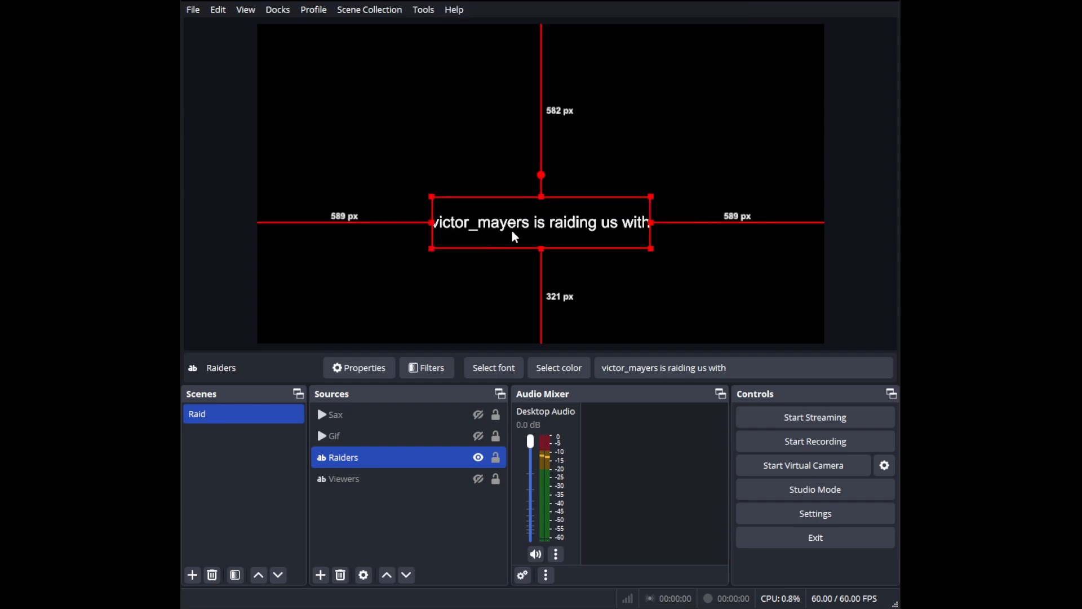
Step: Make the Viewers source visible, center its text horizontally under the Raiders text, and deselect it
click(479, 479)
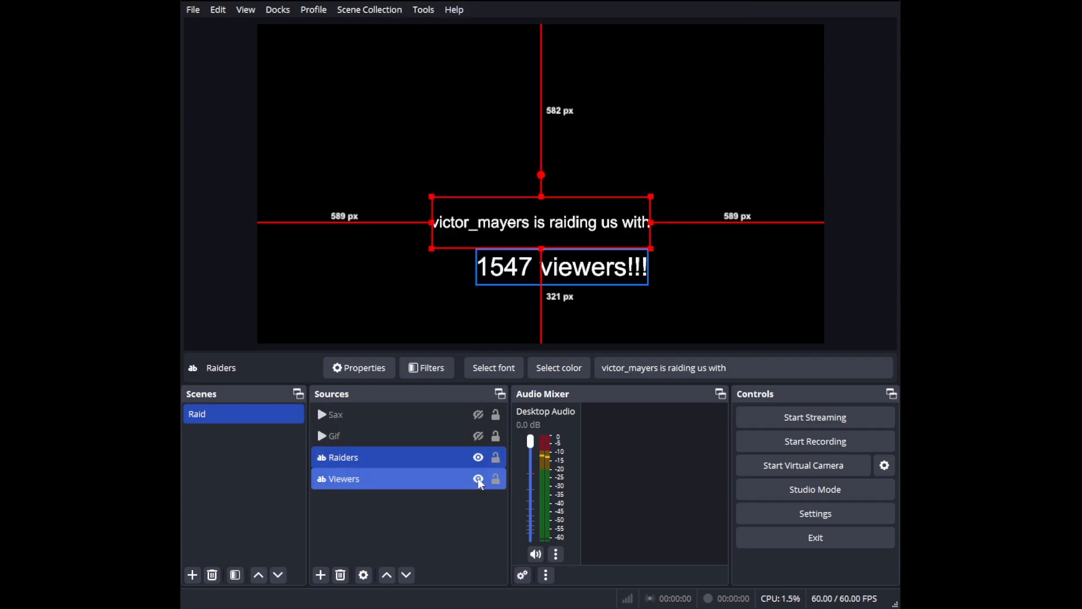
right_click(510, 266)
mouse_move(558, 35)
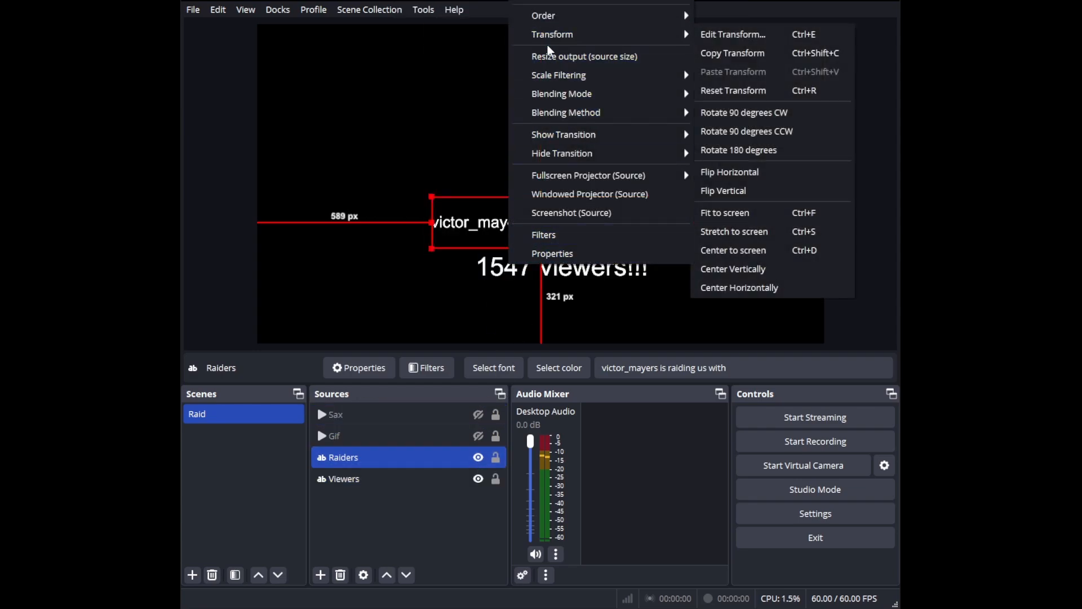
click(734, 288)
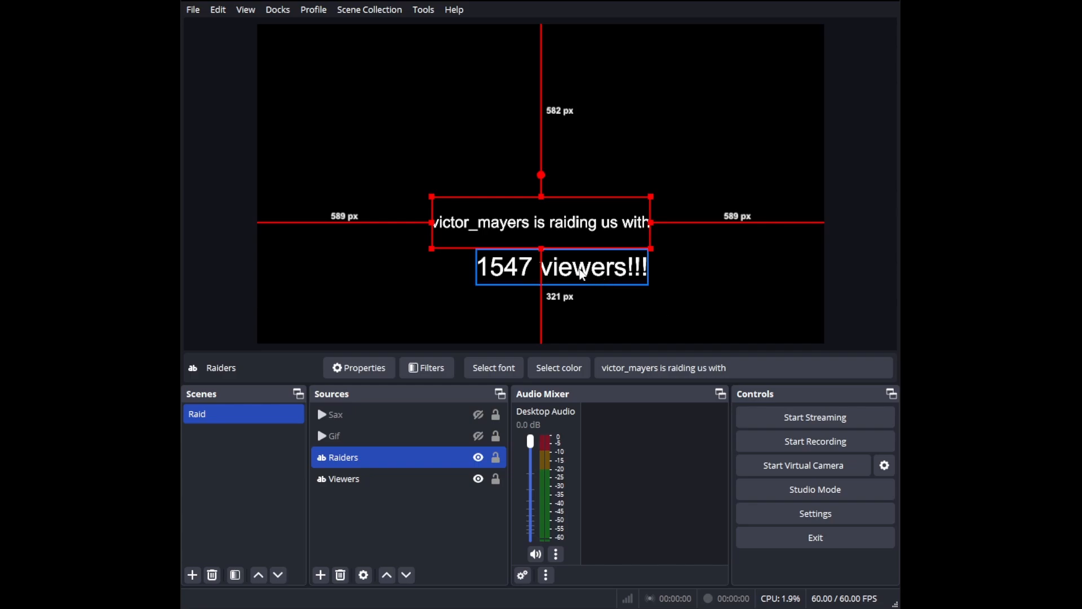
click(587, 272)
right_click(586, 274)
mouse_move(636, 40)
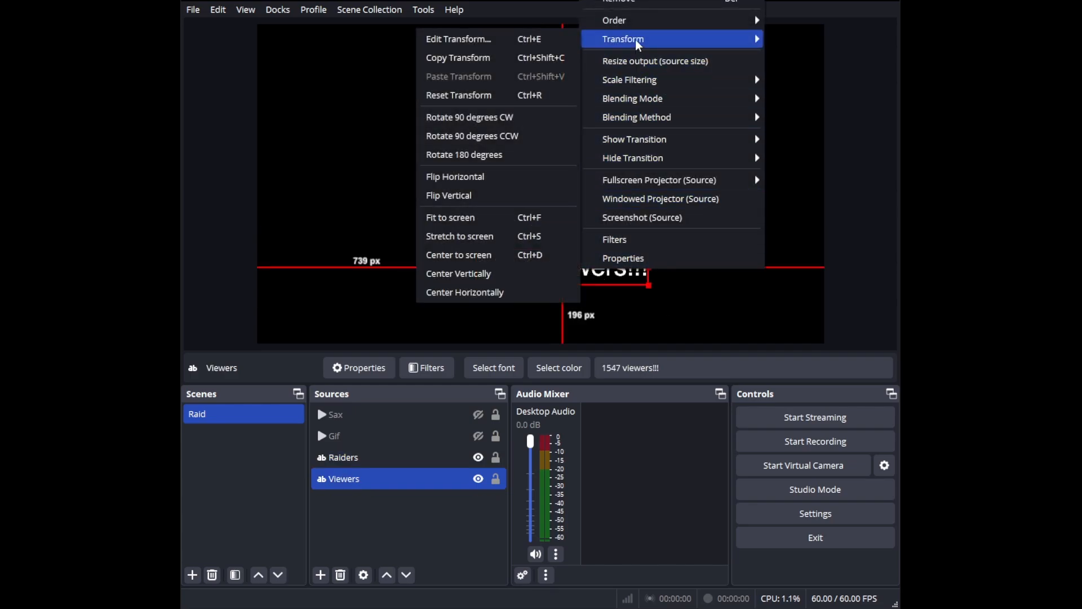
click(497, 291)
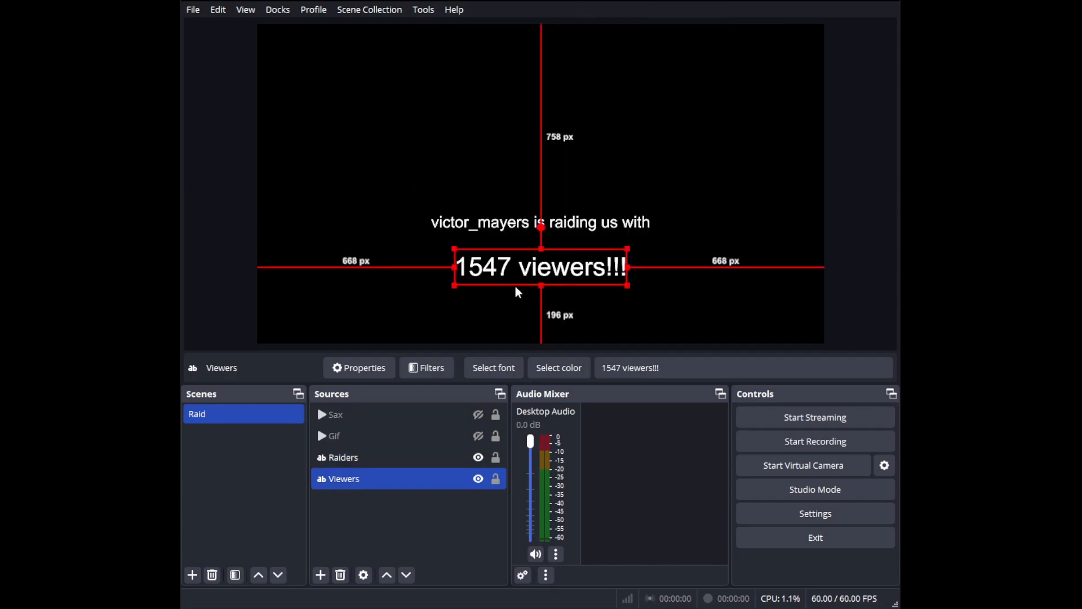
click(507, 313)
Step: Briefly show the Gif source to check its placement above the texts, and hide the Gif, Raiders and Viewers sources
click(479, 437)
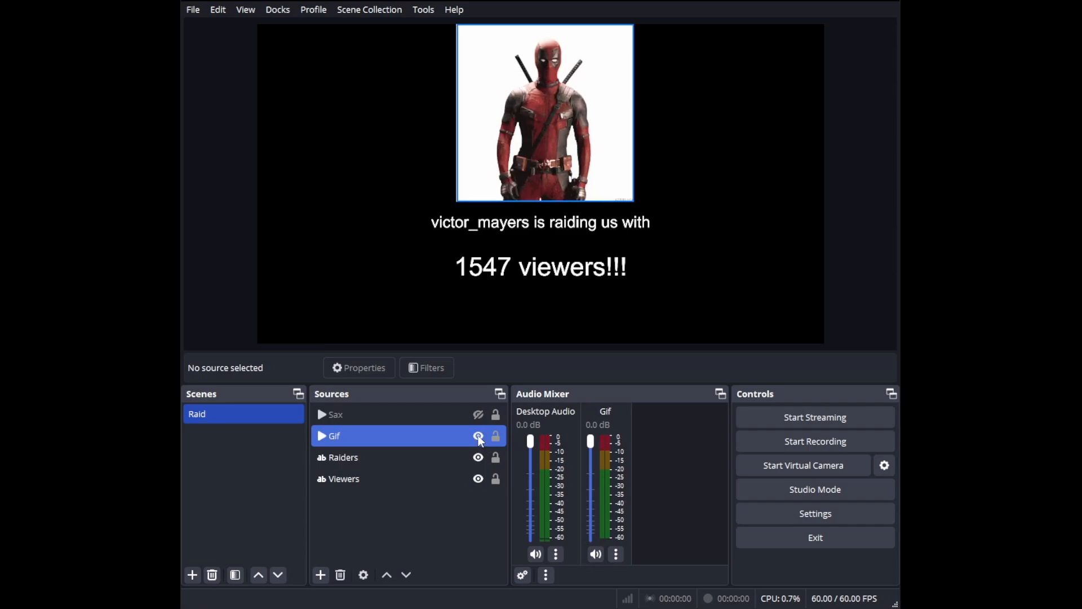
click(479, 437)
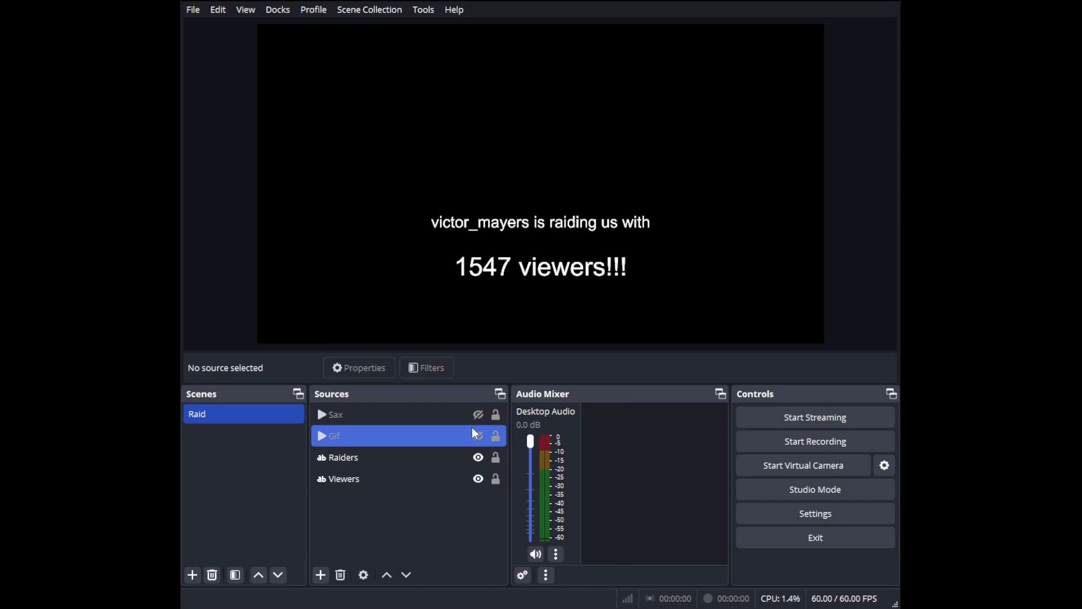
click(479, 458)
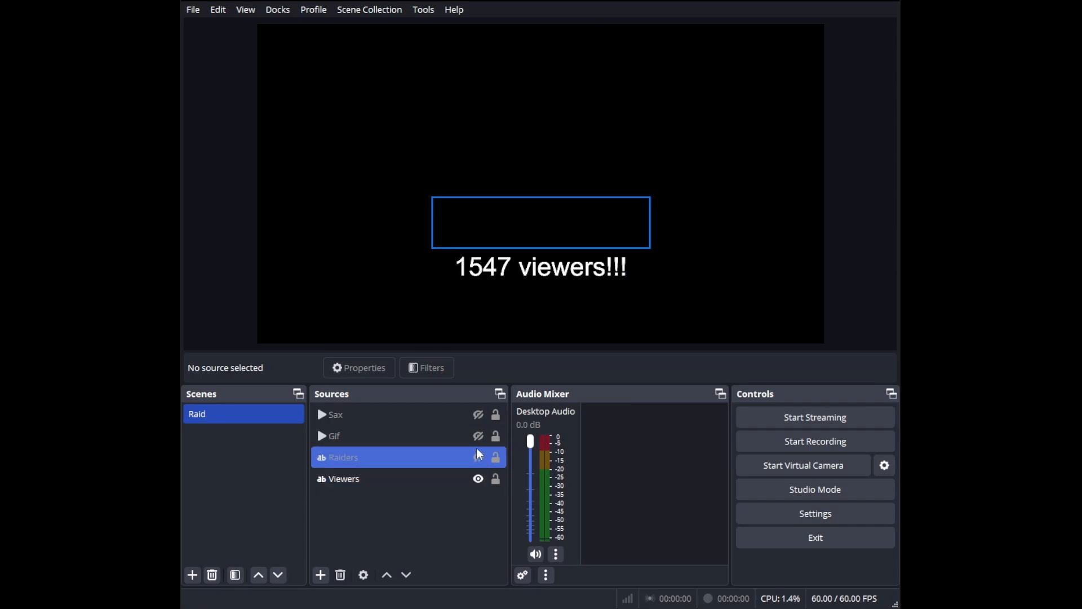
click(480, 457)
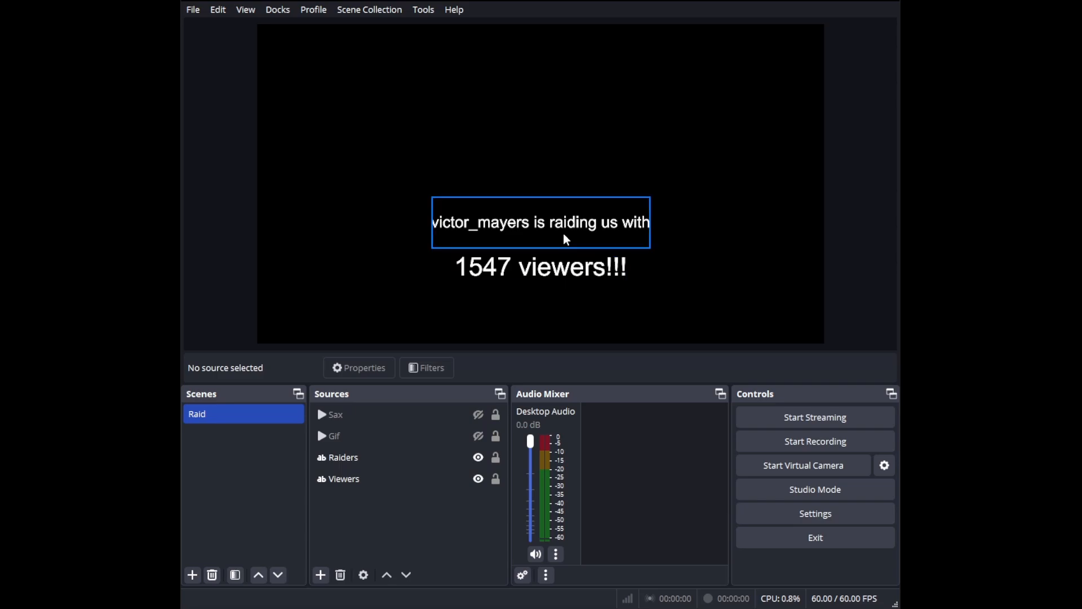
click(478, 458)
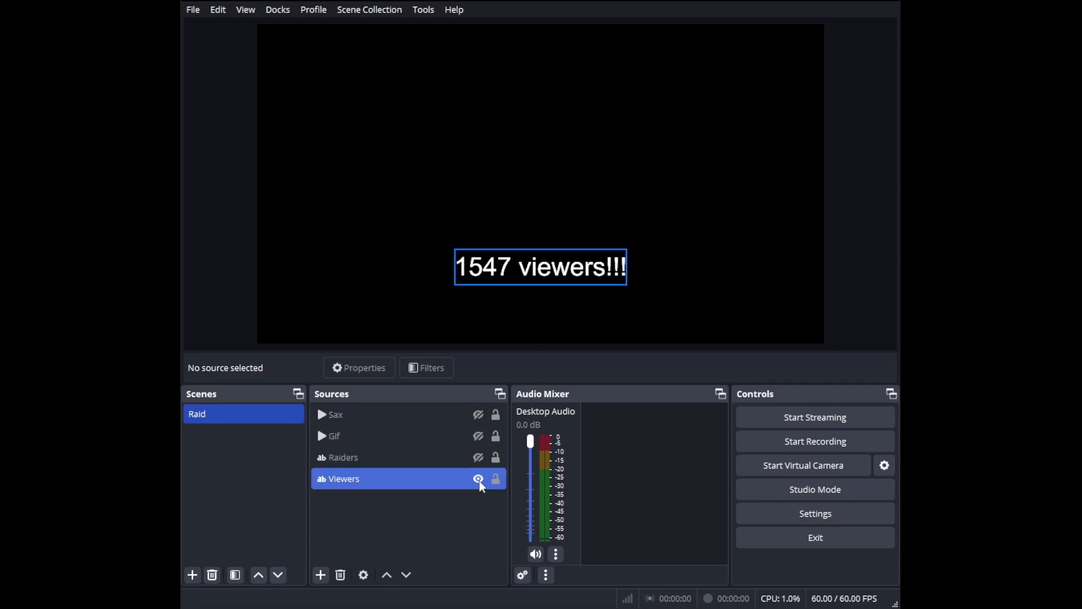
click(479, 480)
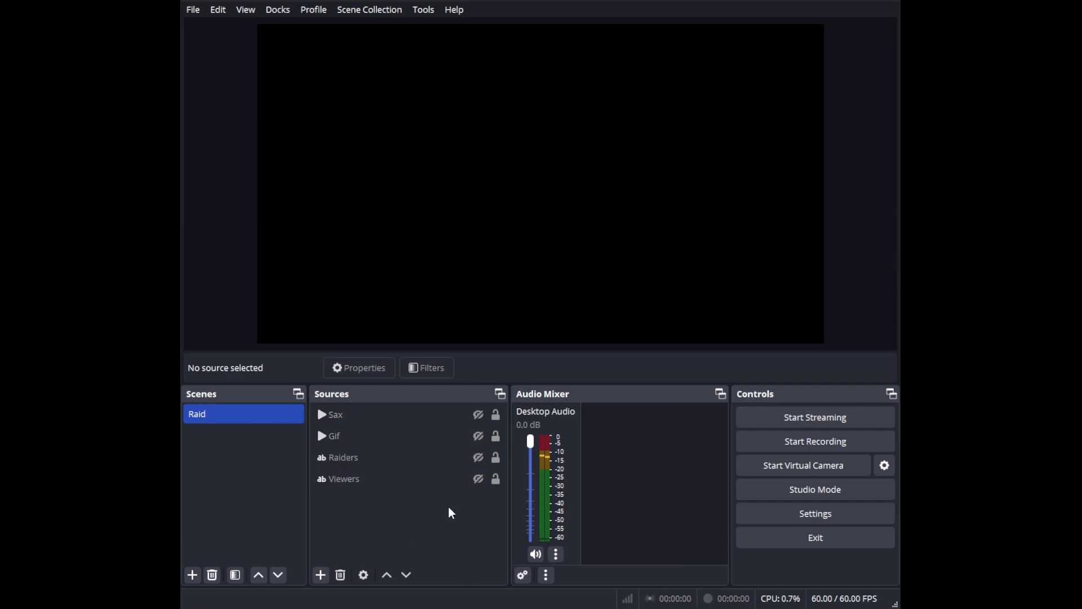
Step: Toggle the Loop option in the Gif source's properties and accept the settings
double_click(435, 438)
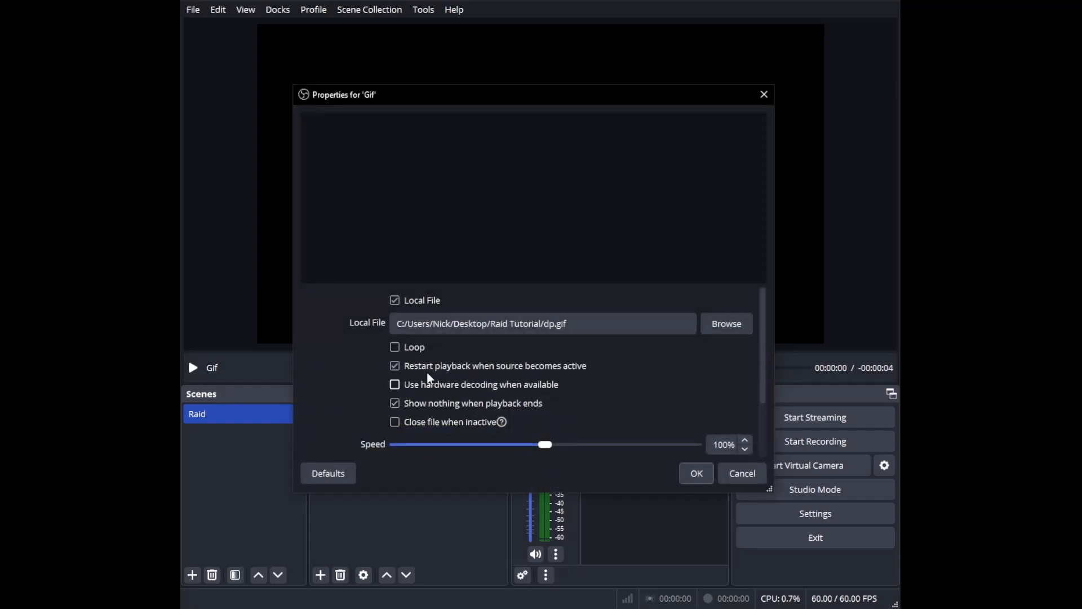
click(396, 348)
click(396, 355)
click(695, 473)
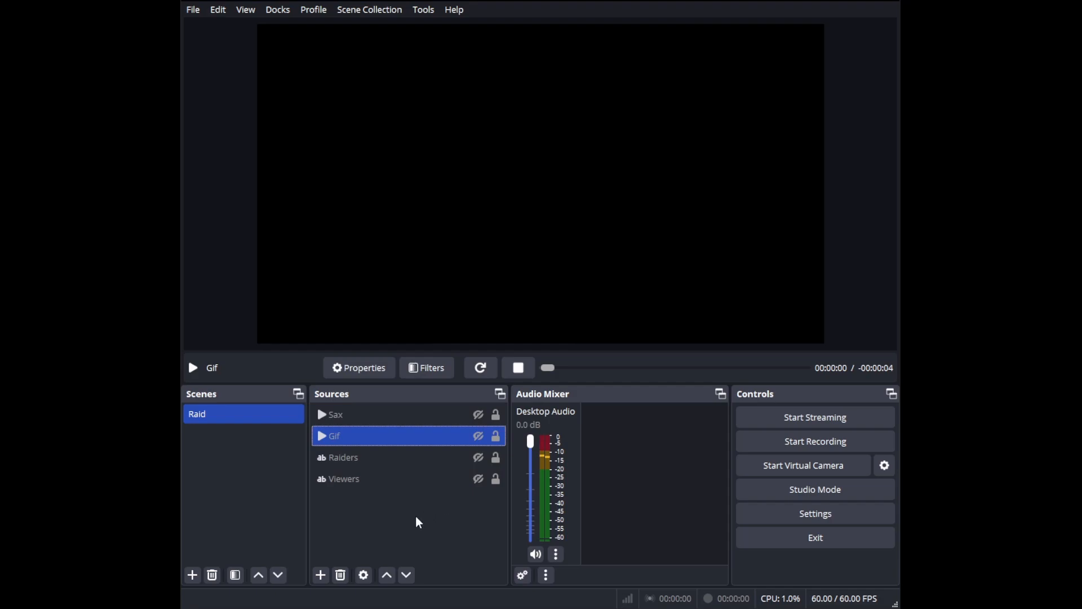